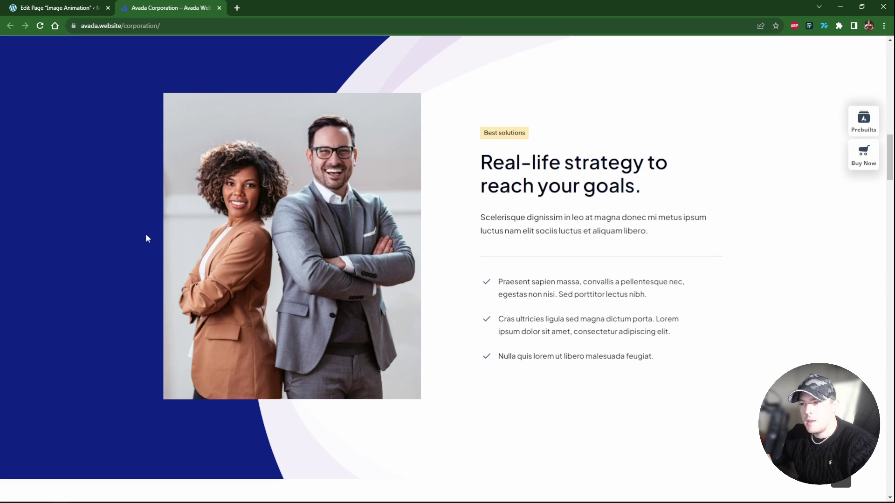
Replay the image reveal on the Avada demo, then open the Image Animation page in Oxygen
key("F5")
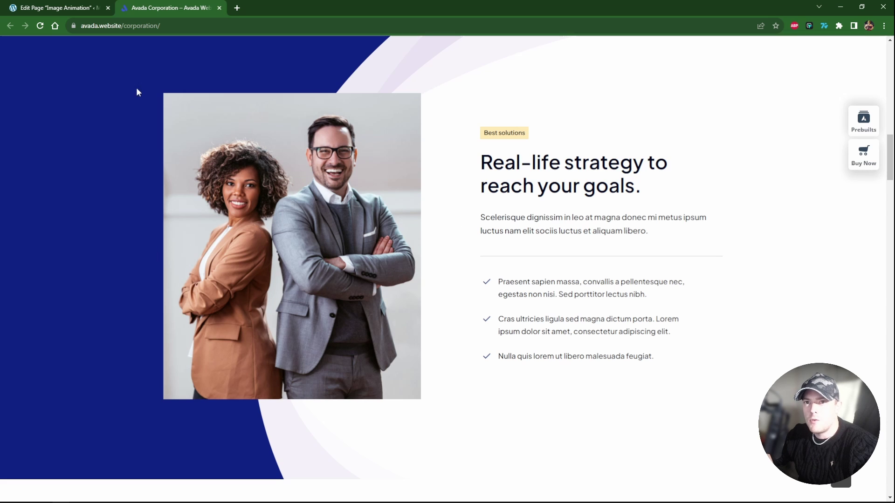
key("ctrl+shift+Tab")
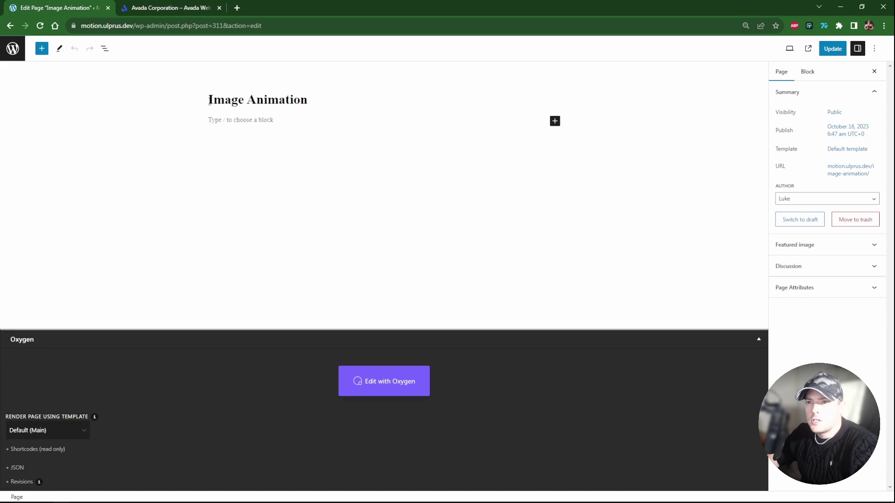
left_click_drag(209, 100, 313, 100)
left_click(313, 101)
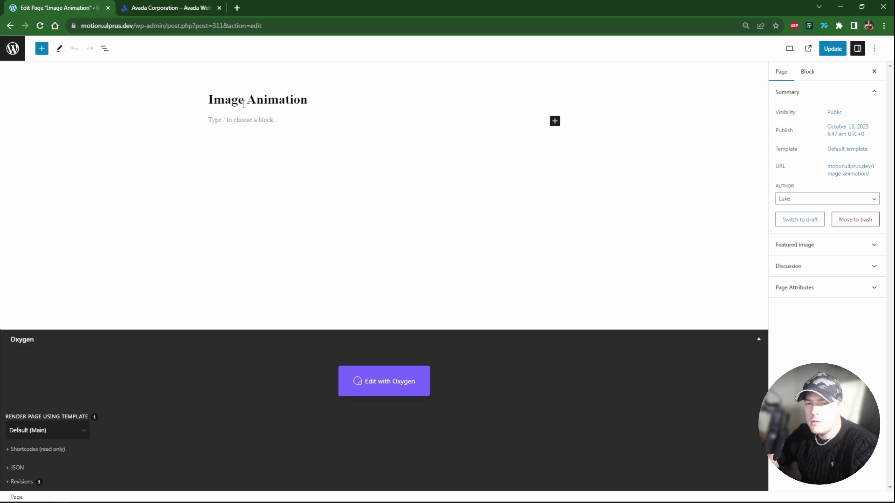
left_click(387, 386)
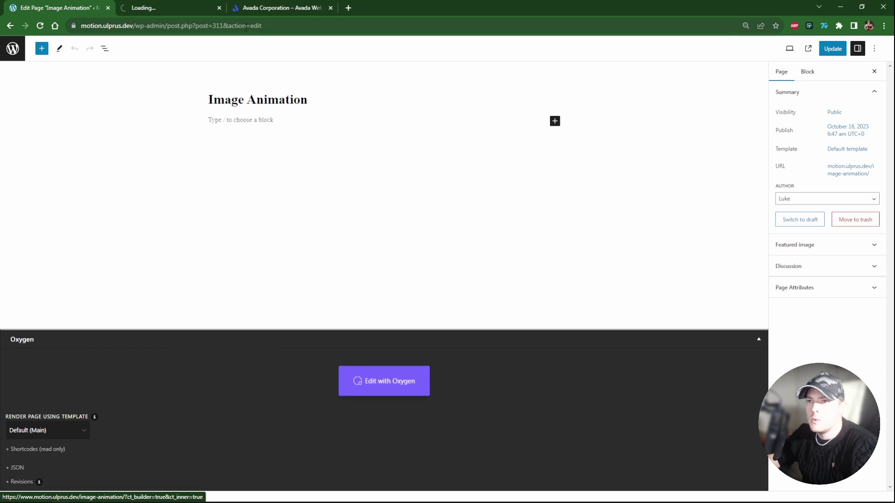
Close the Avada demo and insert the Violet design set's Content 20 section
left_click(331, 8)
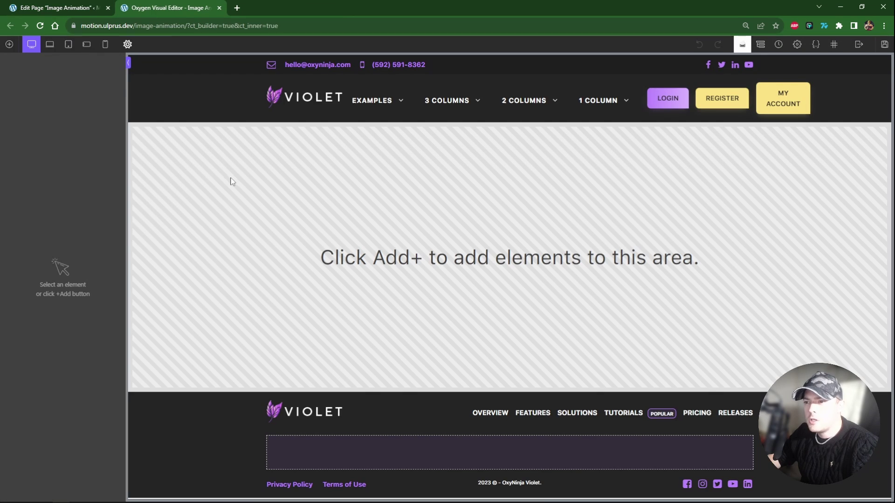
left_click(9, 44)
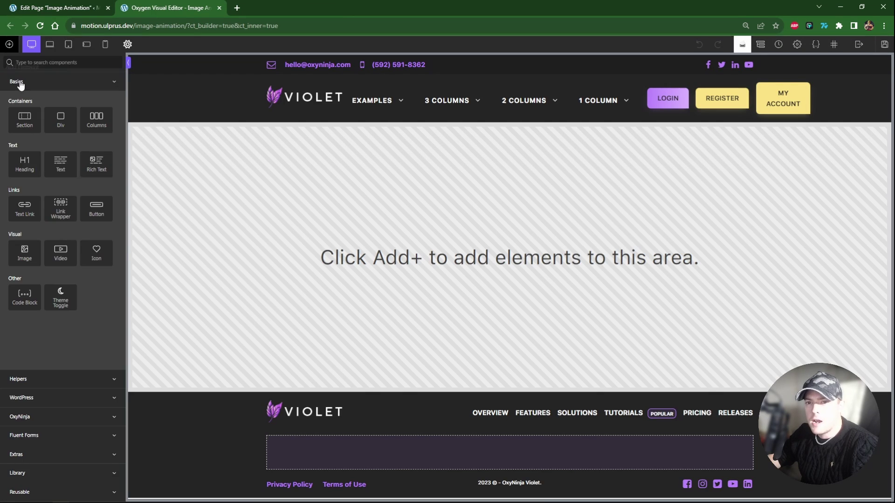
left_click(44, 474)
left_click(61, 223)
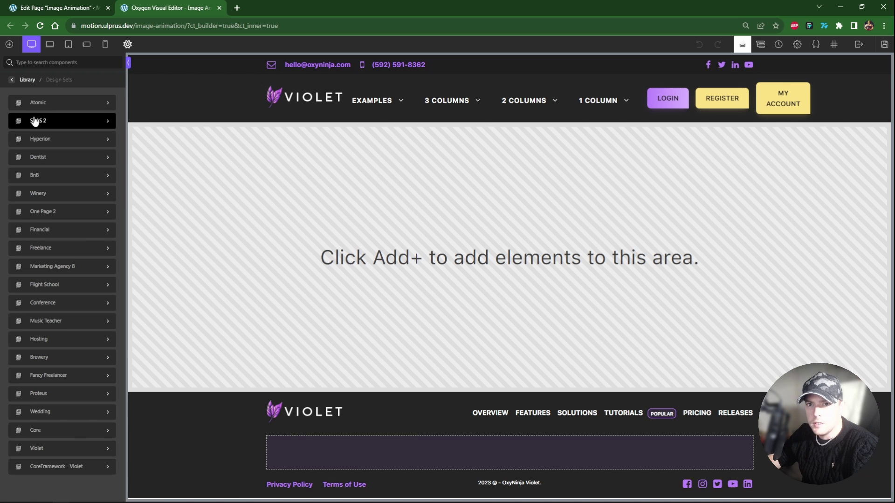
left_click(75, 446)
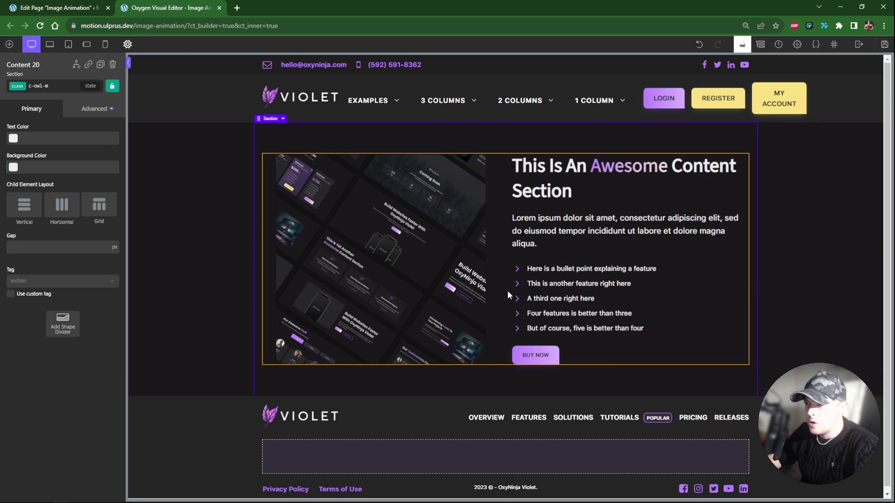
Remove the c-shadow class from the section's image, then reselect the image in Structure
left_click(760, 44)
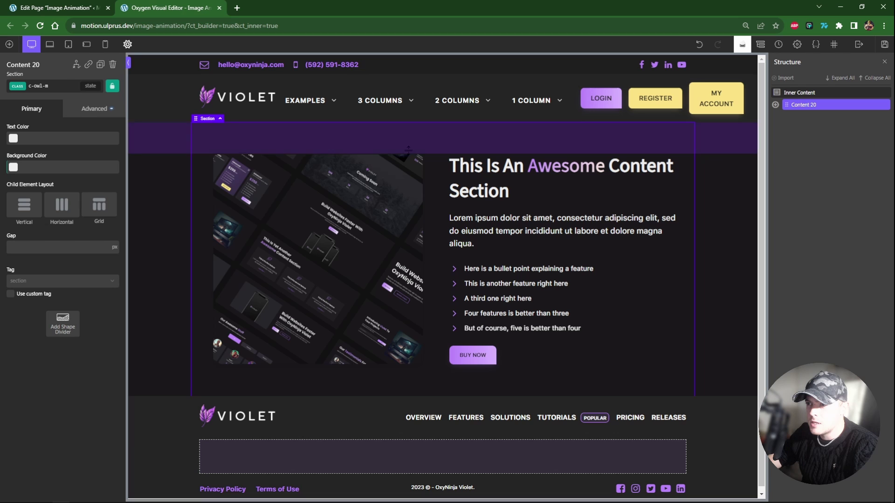
left_click(410, 183)
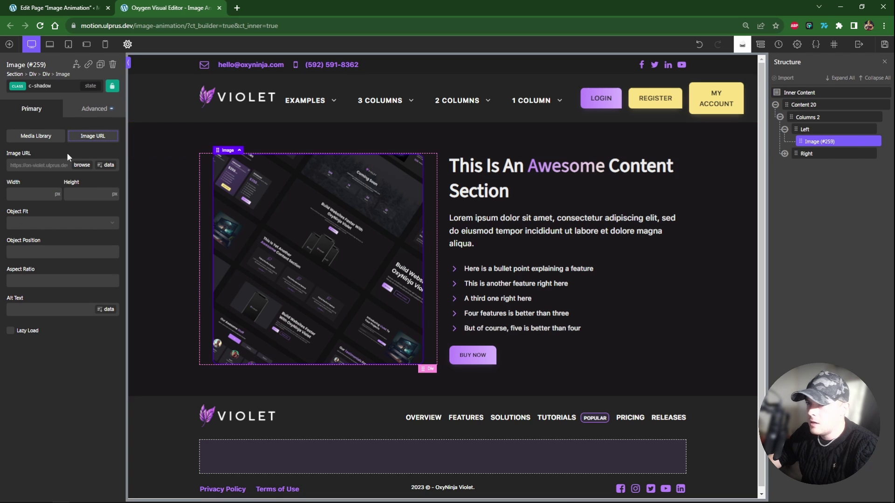
left_click(51, 85)
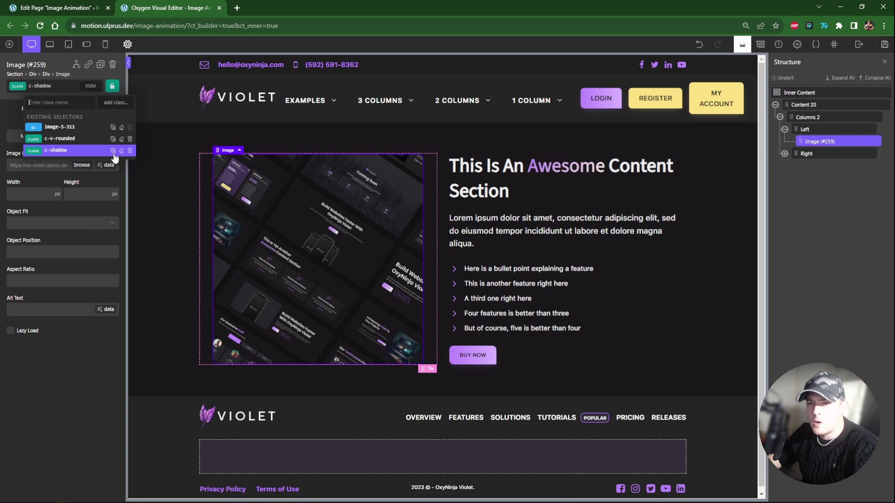
left_click(130, 152)
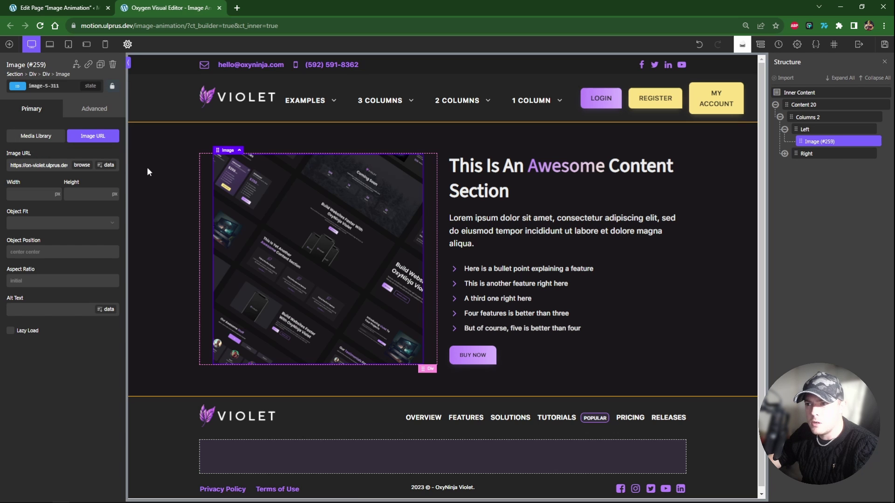
left_click(811, 130)
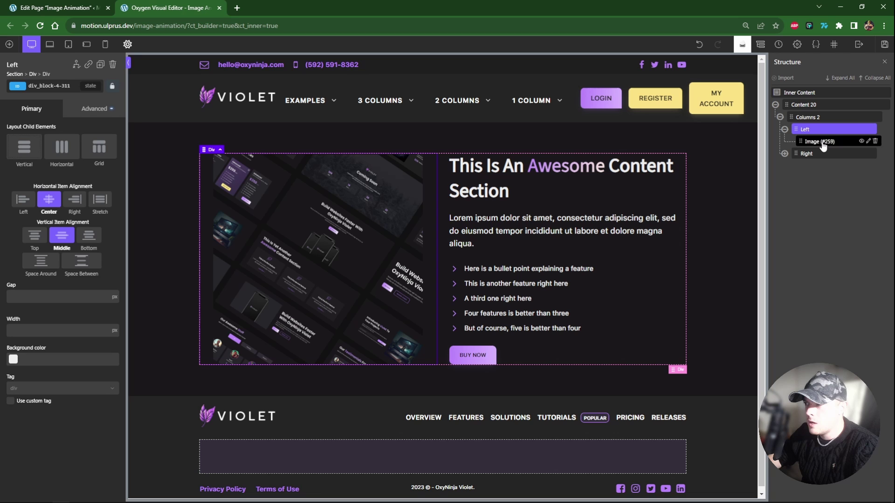
left_click(819, 142)
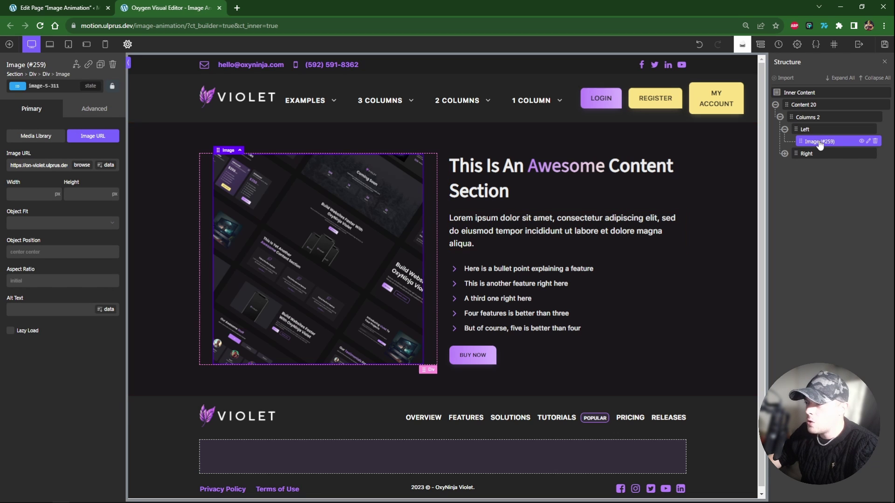
Wrap the image in a div renamed 'Image Wrapper'
left_click(869, 142)
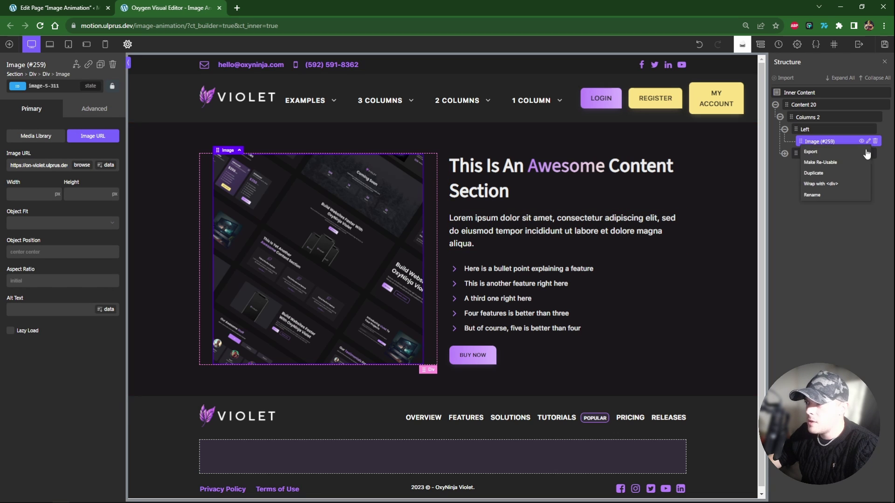
left_click(844, 184)
double_click(810, 142)
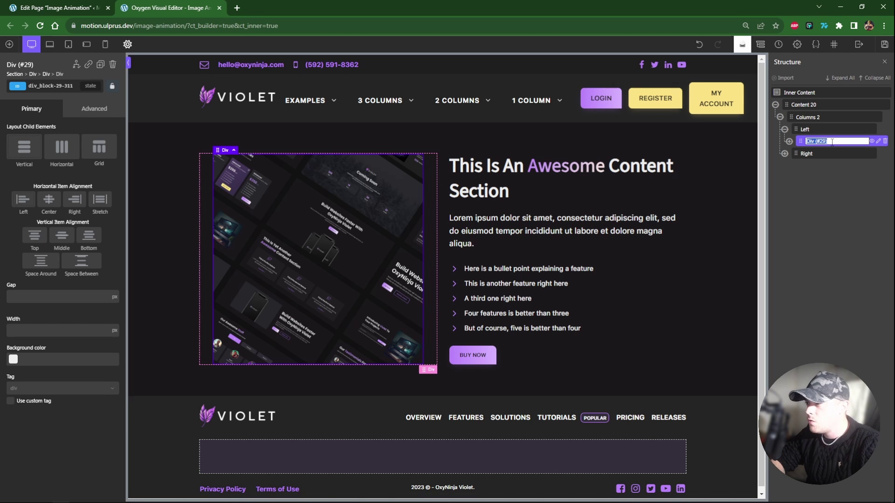
type("Image Wra")
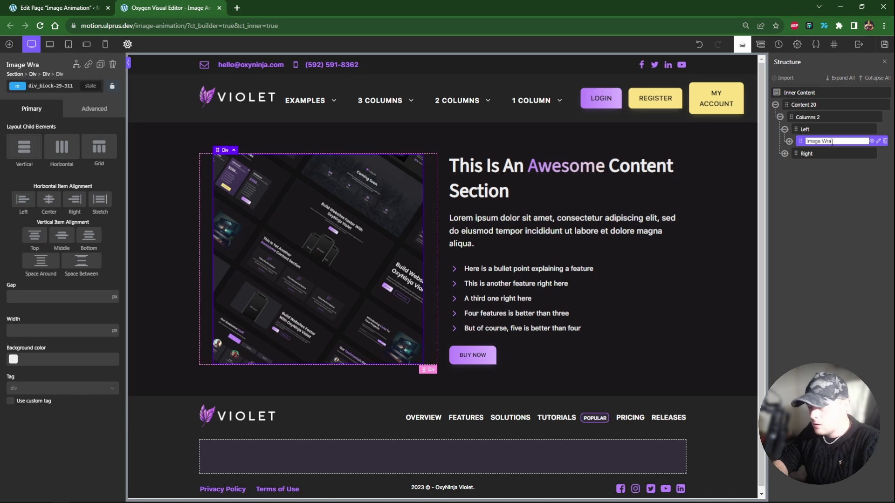
type("pper")
key("Return")
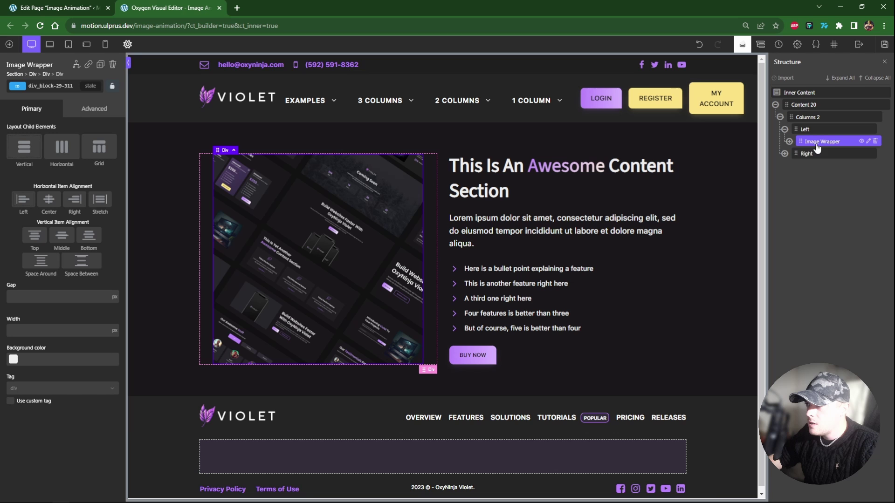
Add a new div inside Image Wrapper and rename it 'Color Block'
left_click(788, 142)
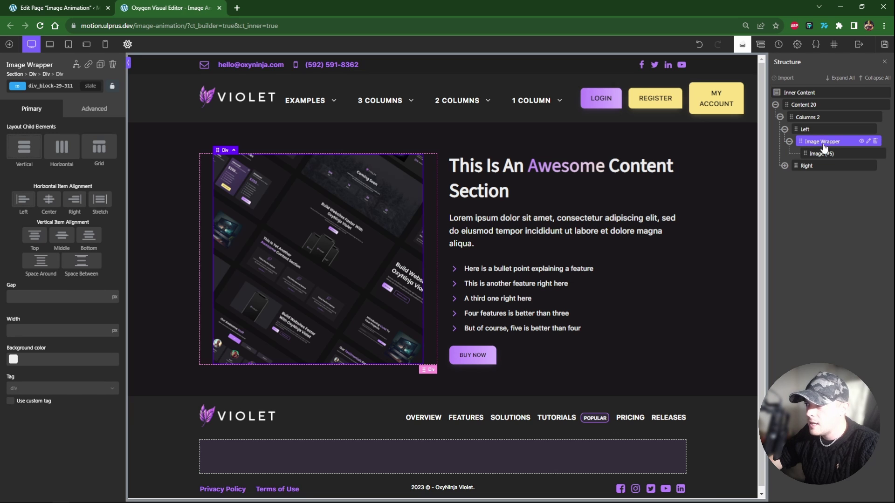
left_click(10, 44)
left_click(60, 122)
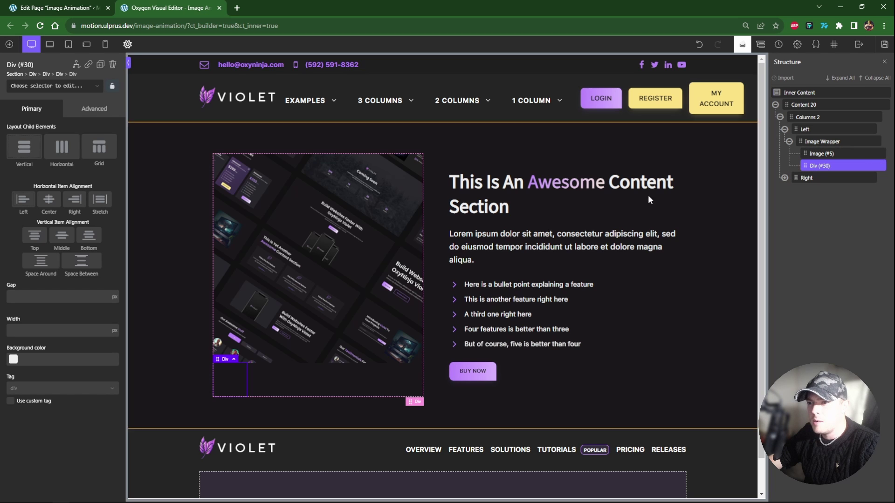
double_click(821, 165)
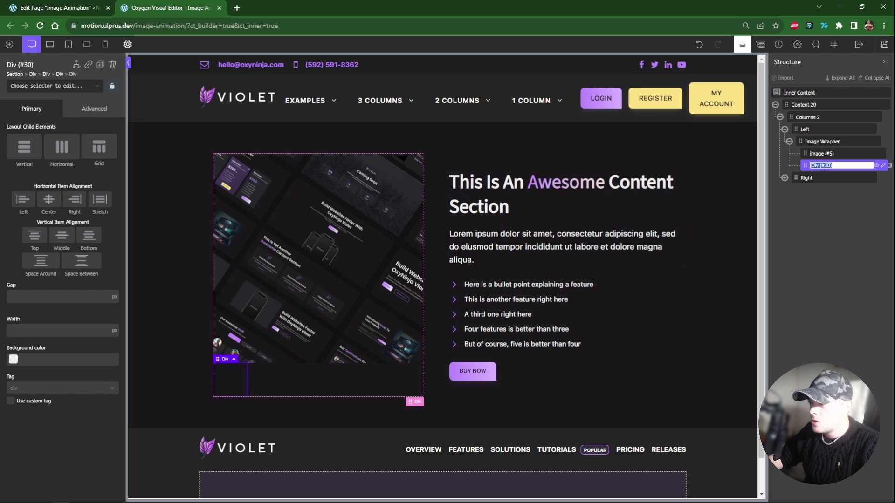
type("Color Block")
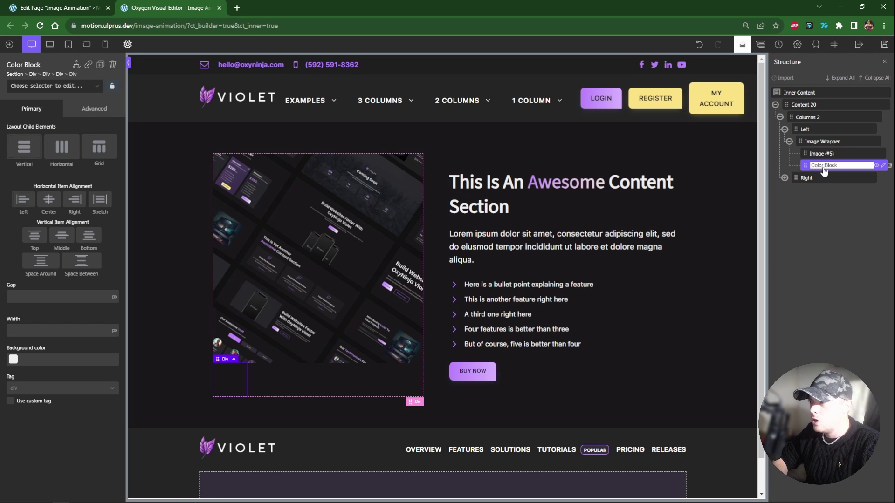
key("Return")
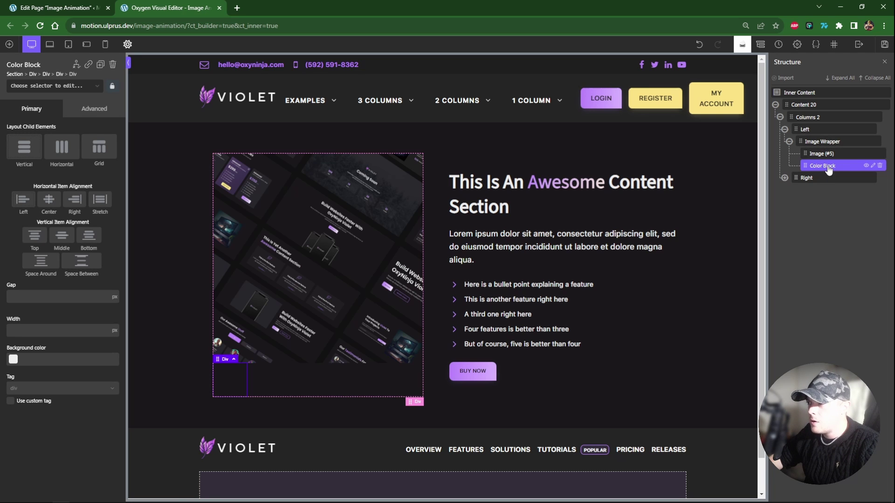
Apply the absolute class to Color Block and the relative class to Image Wrapper
left_click(51, 88)
type("absolute")
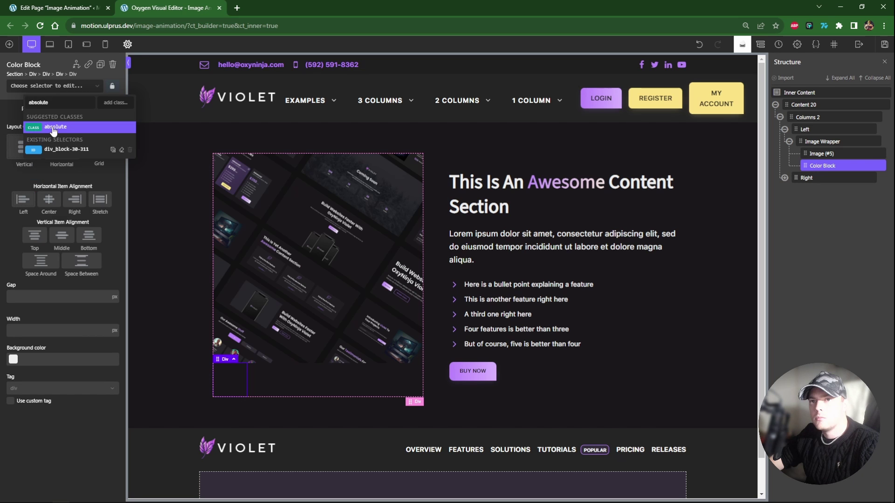
left_click(52, 125)
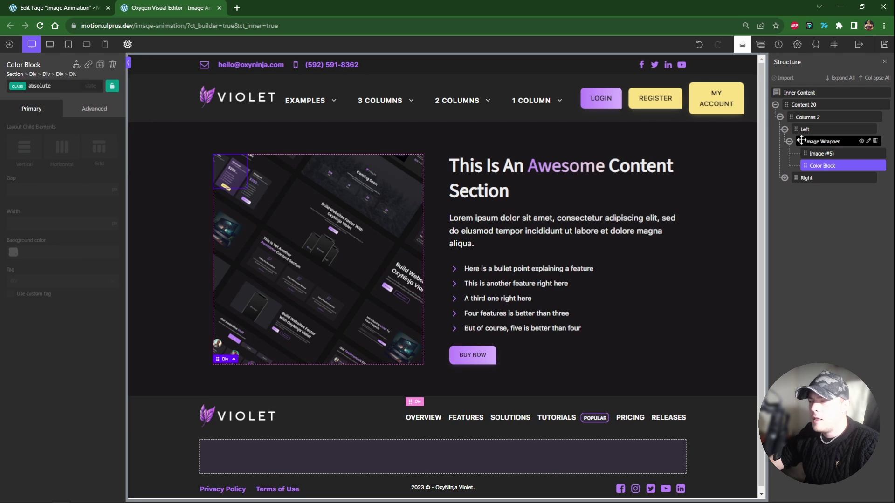
left_click(821, 143)
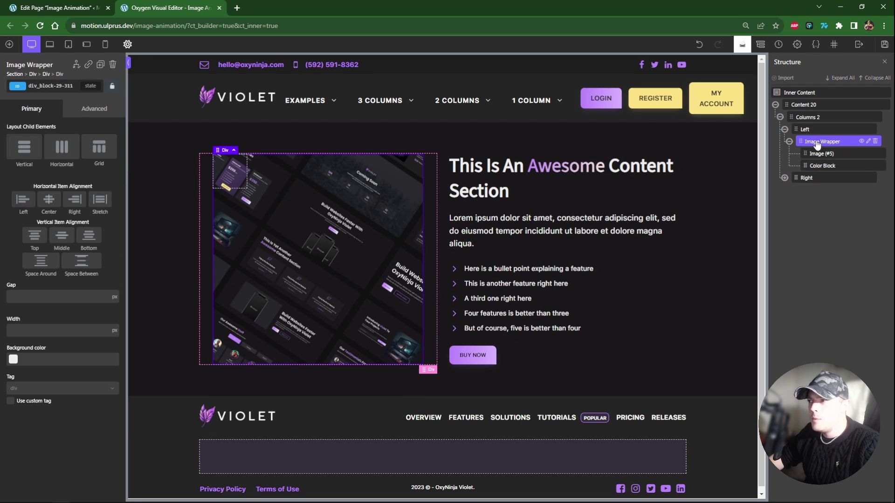
left_click(65, 87)
type("rela")
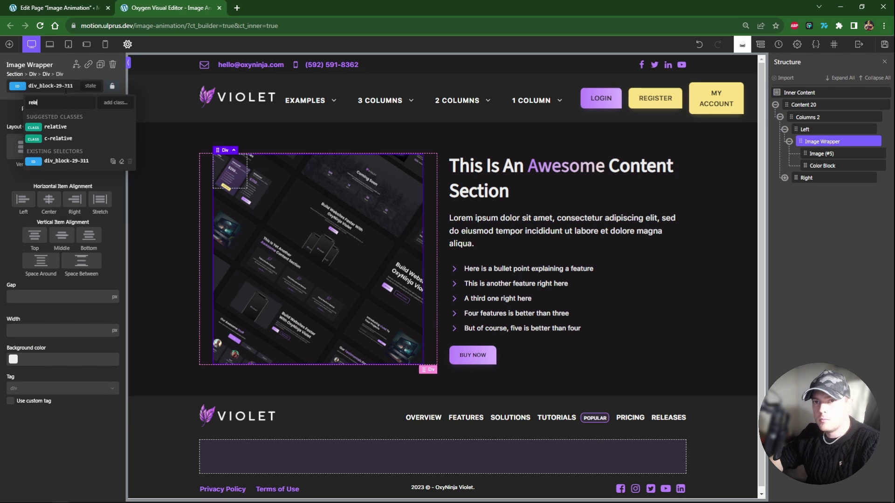
left_click(56, 128)
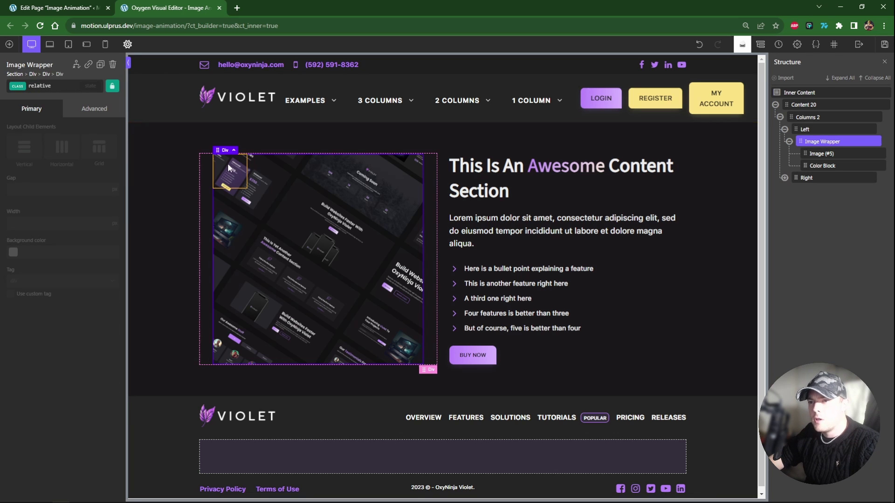
Switch Color Block to its own ID styles and remove its absolute class
left_click(246, 174)
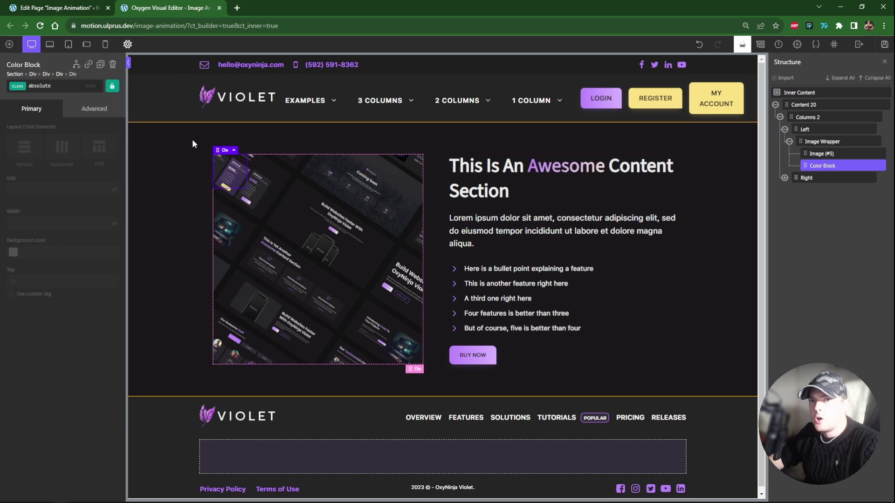
left_click(64, 86)
left_click(59, 130)
left_click(93, 110)
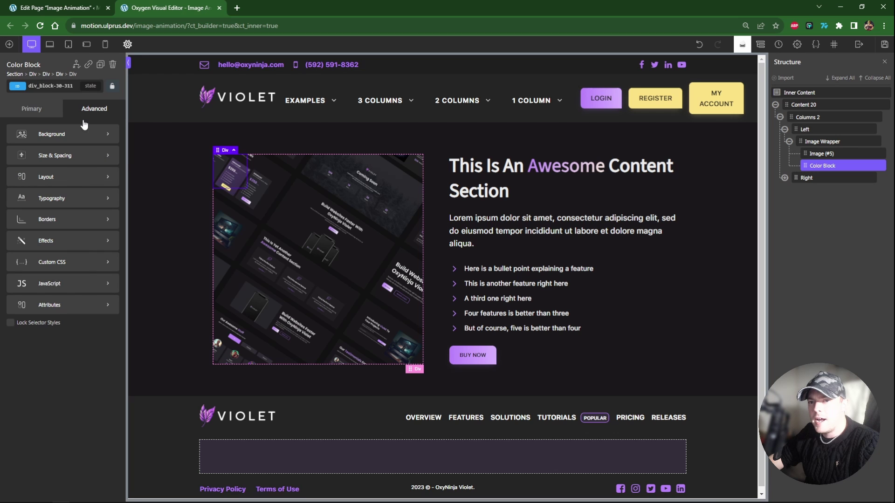
left_click(51, 86)
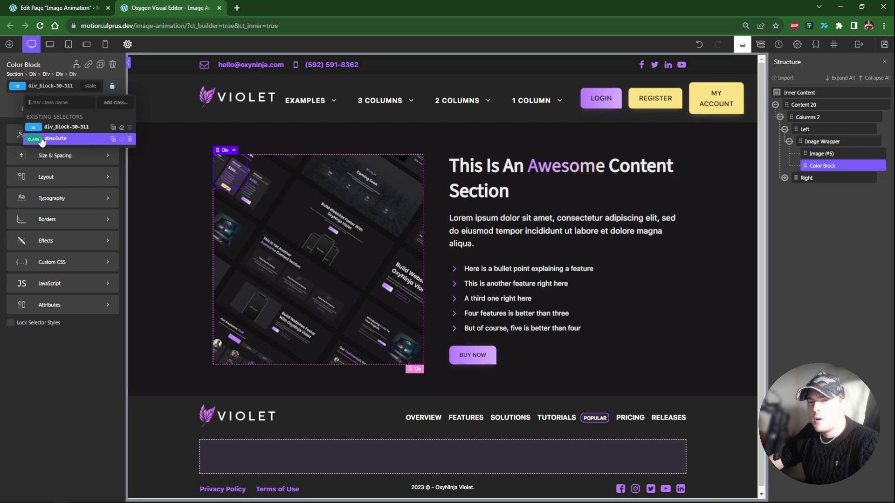
left_click(130, 139)
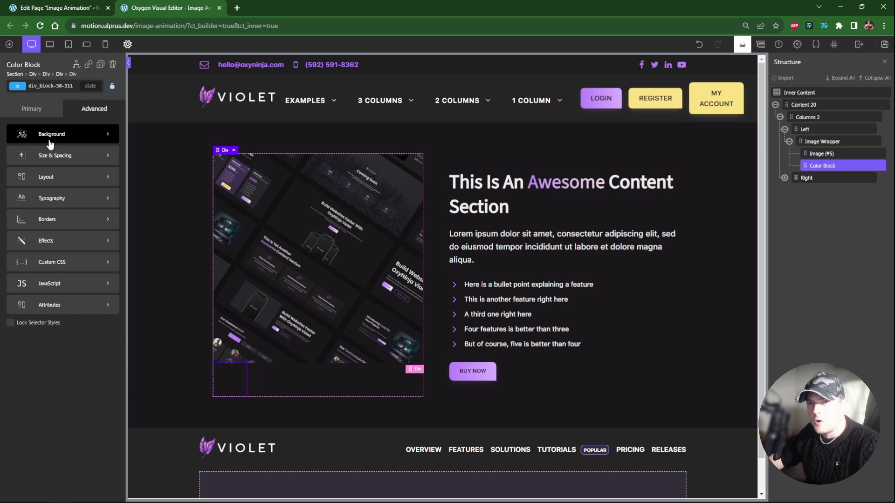
Give Color Block absolute positioning with offsets of 0
left_click(46, 176)
scroll(68, 285, "down", 5)
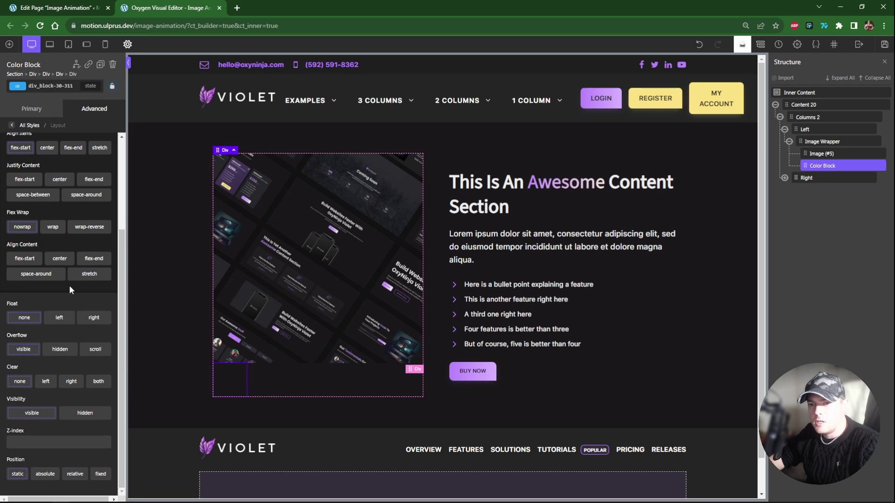
left_click(45, 474)
scroll(46, 423, "down", 2)
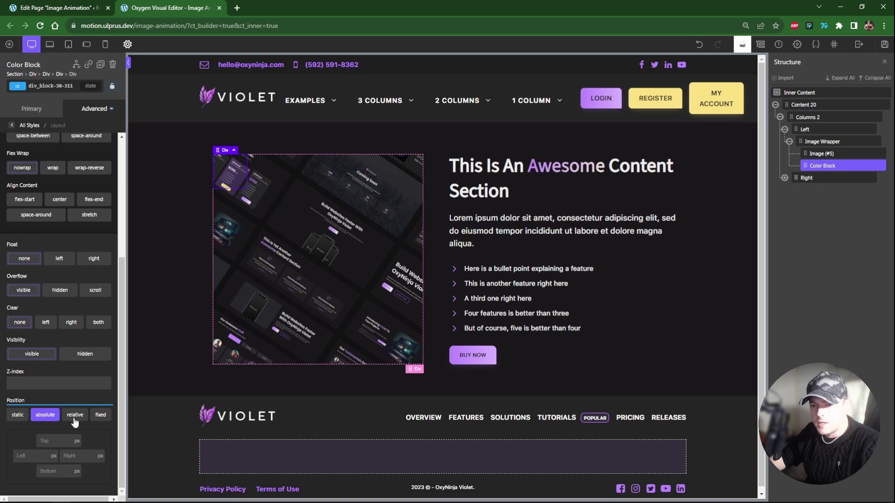
type("0")
key("Tab")
type("0")
key("Tab")
type("0")
key("Tab")
type("0")
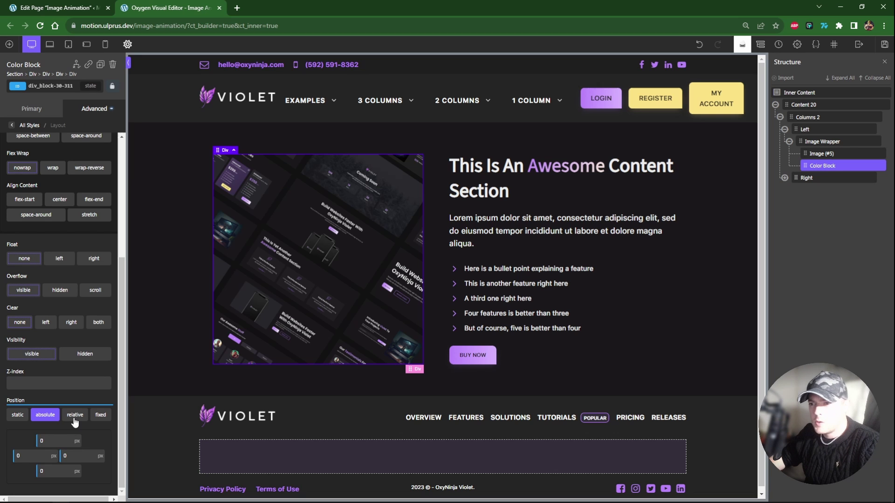
Fill Color Block with light purple primary-l-2, then select Image Wrapper and open Motion.page
left_click(29, 125)
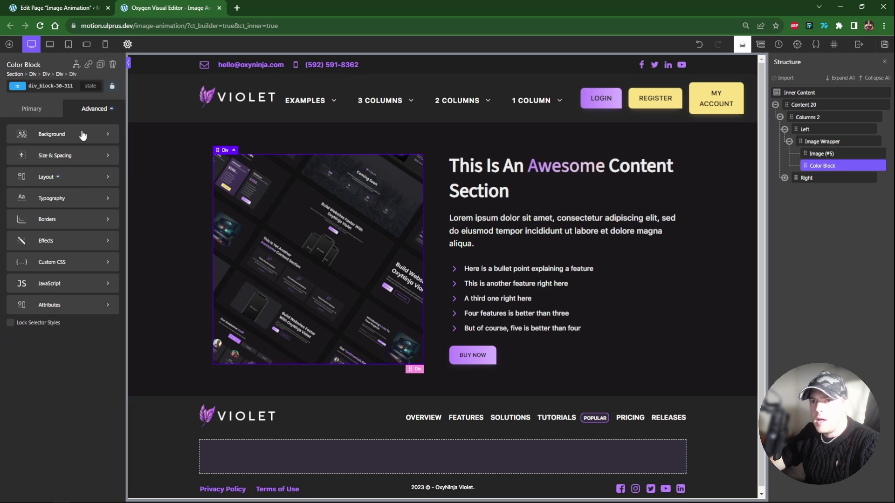
left_click(59, 136)
left_click(13, 154)
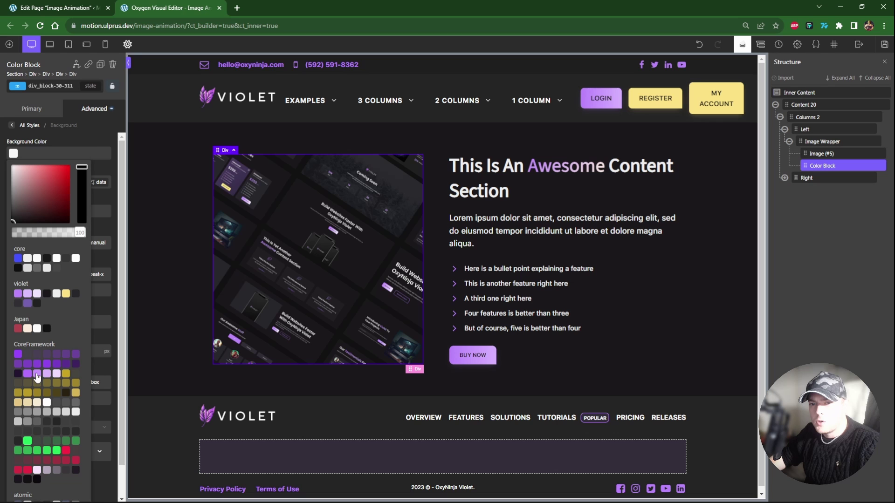
left_click(37, 375)
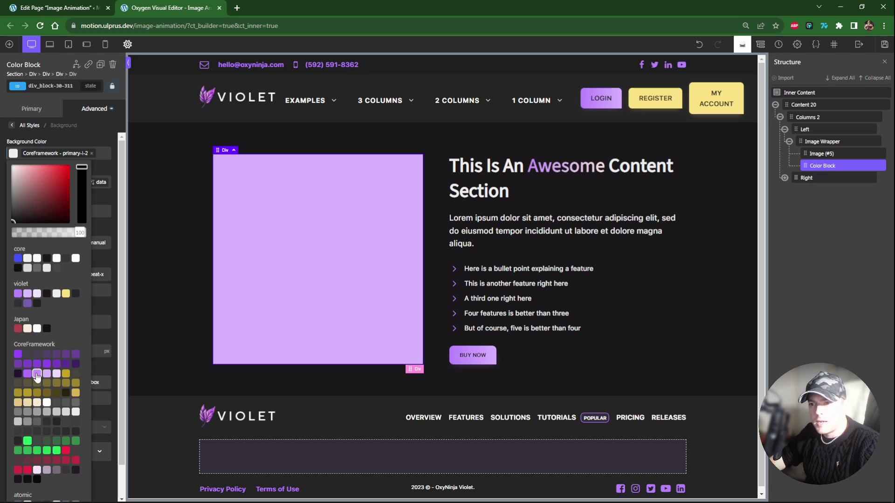
left_click(332, 298)
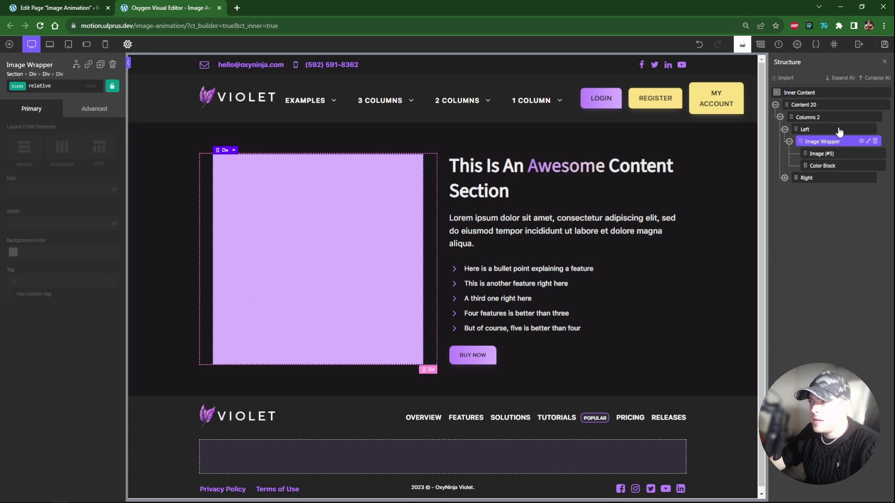
left_click(815, 144)
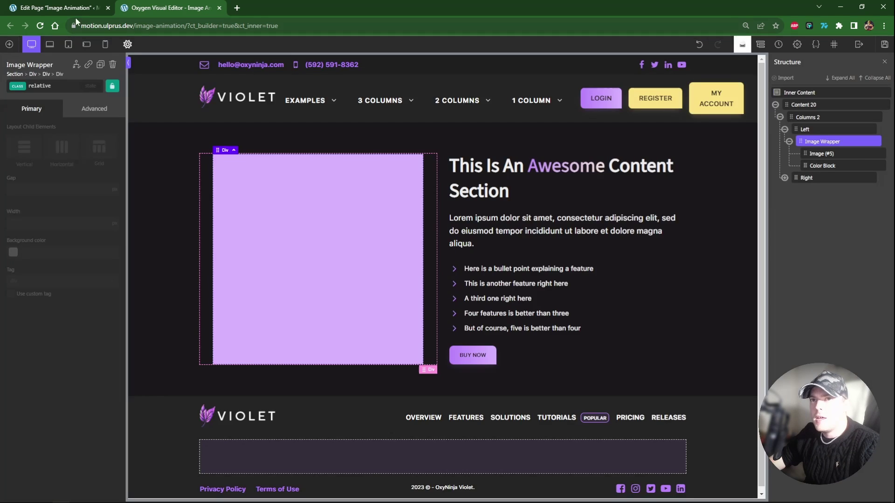
left_click(76, 8)
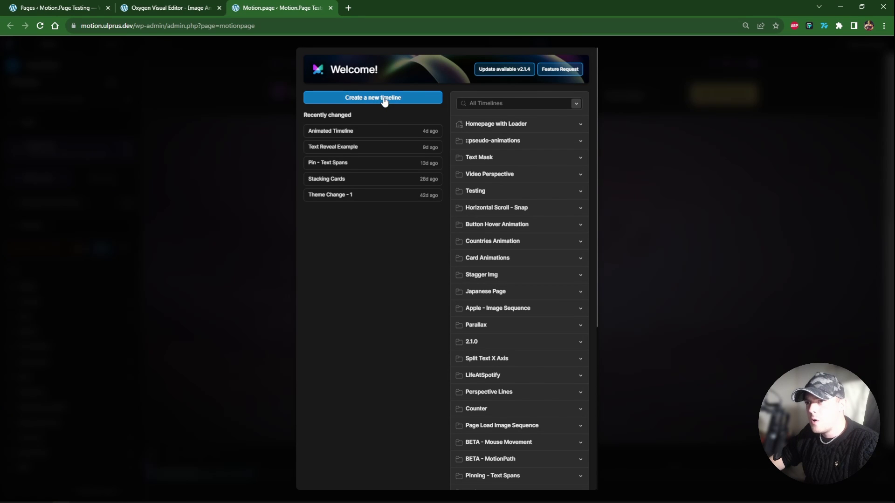
Create a timeline named 'Image Reveal' that runs on the Image Animation page
left_click(381, 98)
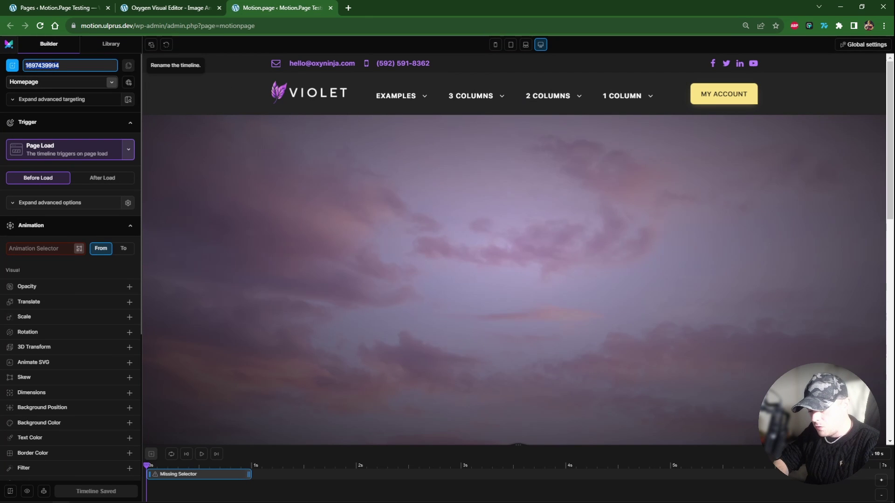
type("Image Reveal")
left_click(69, 82)
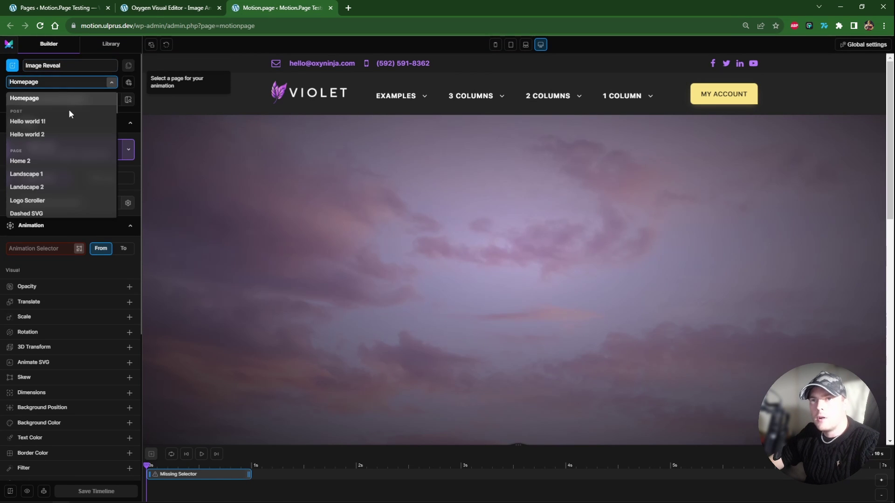
scroll(70, 154, "down", 10)
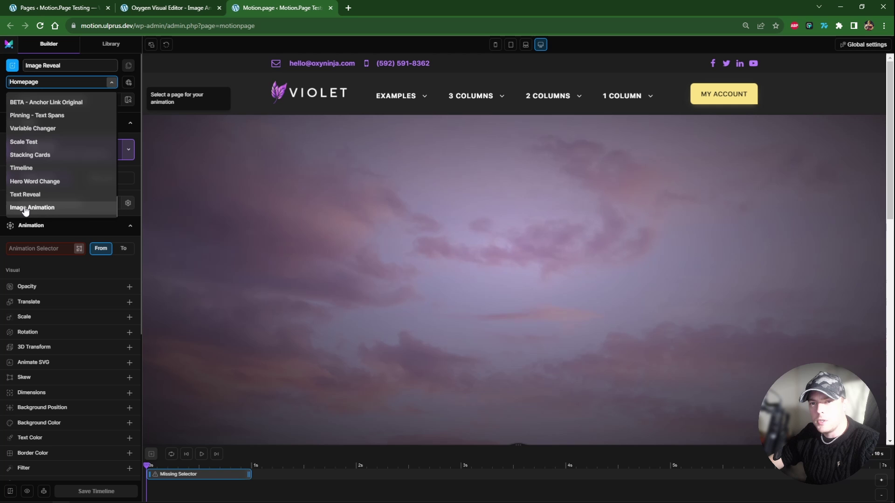
left_click(48, 212)
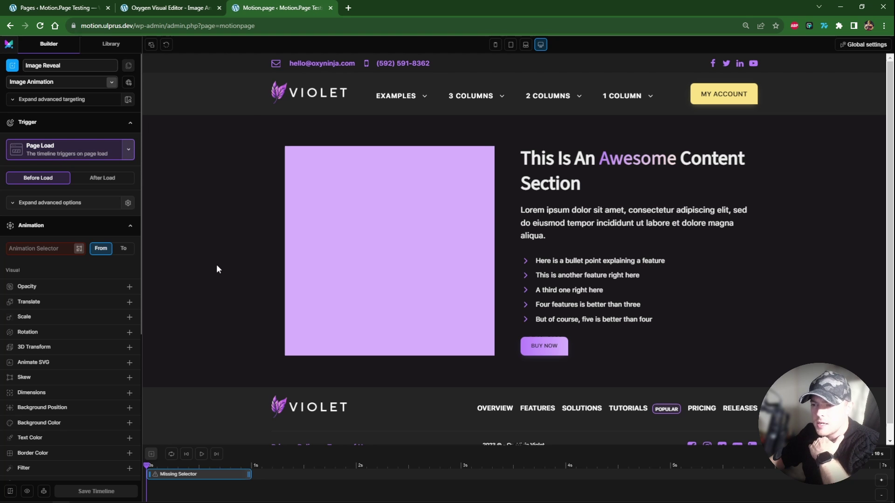
left_click(191, 8)
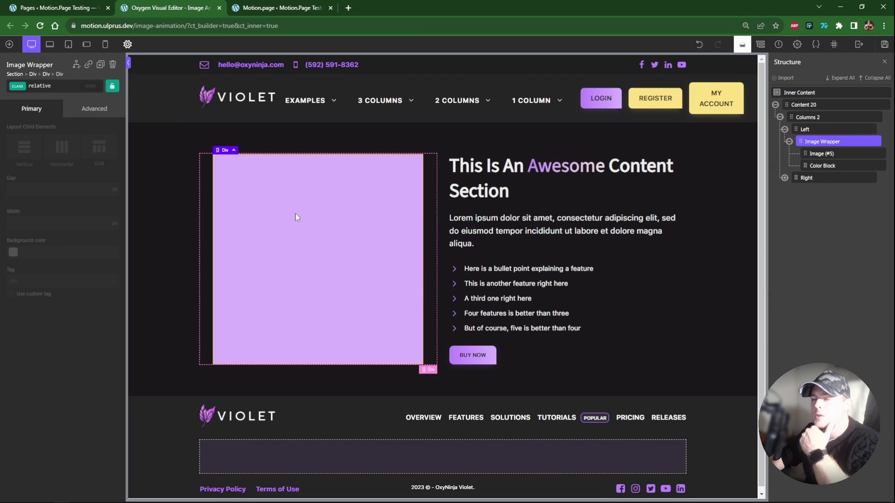
left_click(820, 153)
left_click(827, 165)
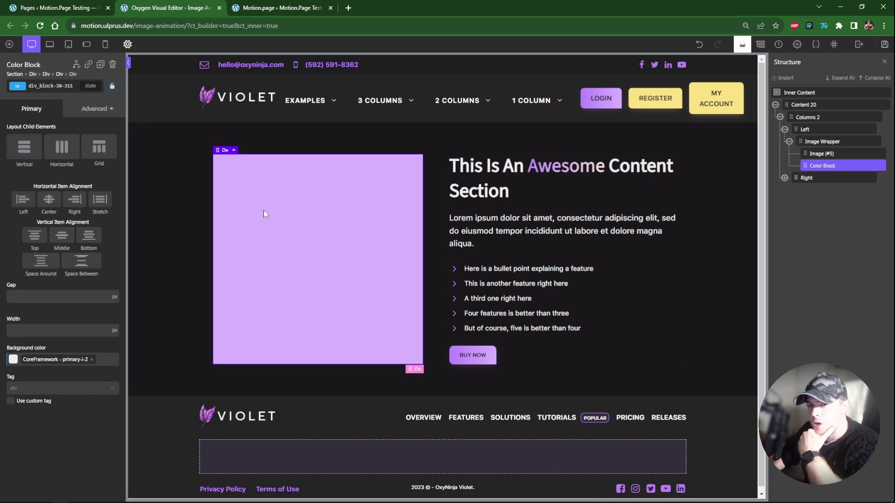
left_click(822, 142)
left_click(47, 86)
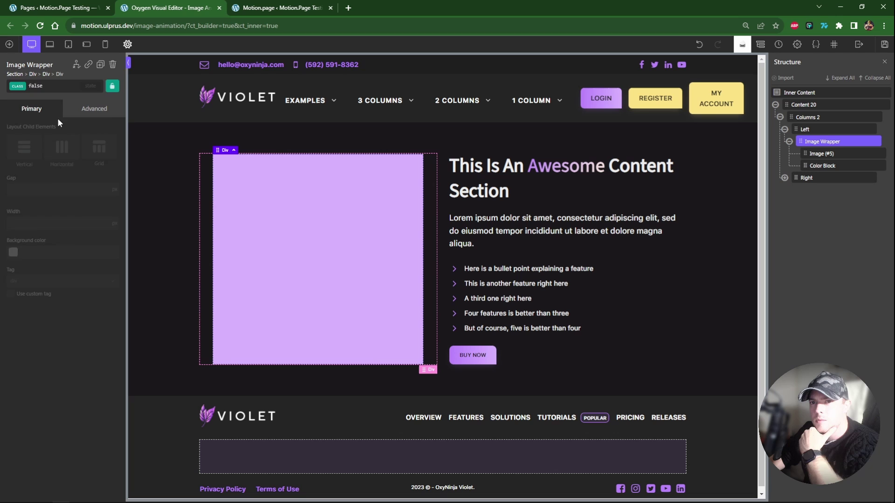
left_click(51, 85)
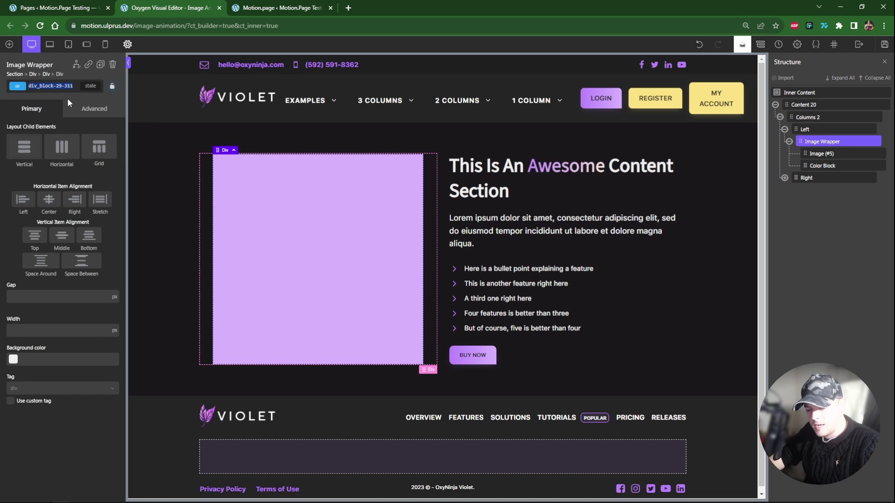
Set the Animation Selector to '#div_block-29-311 > img, #div_block-29-311 > div'
left_click(279, 8)
left_click(34, 248)
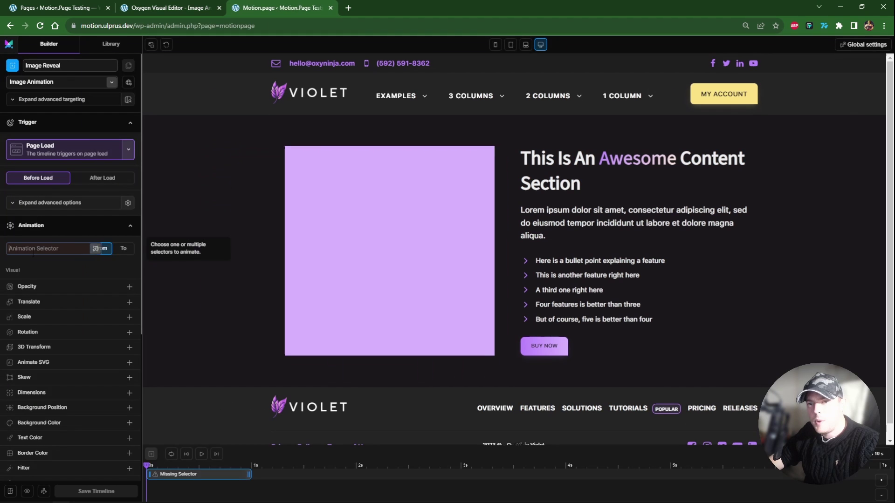
type("#div_block-29-311")
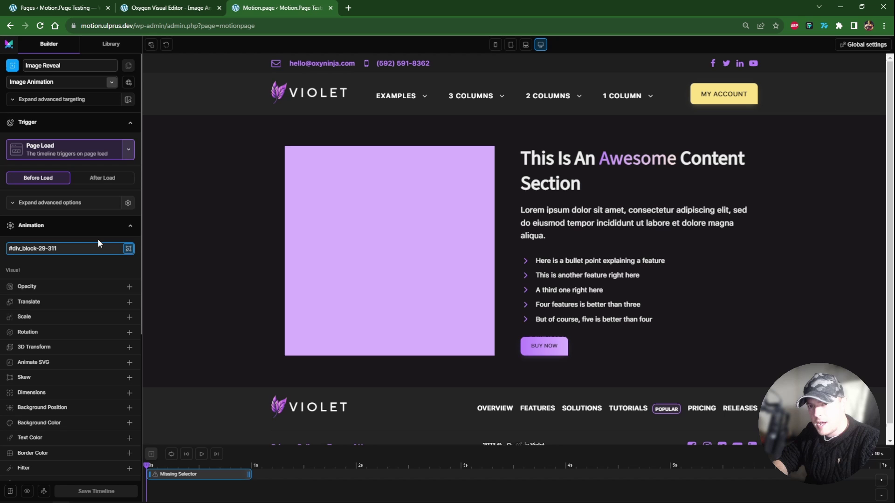
type(">")
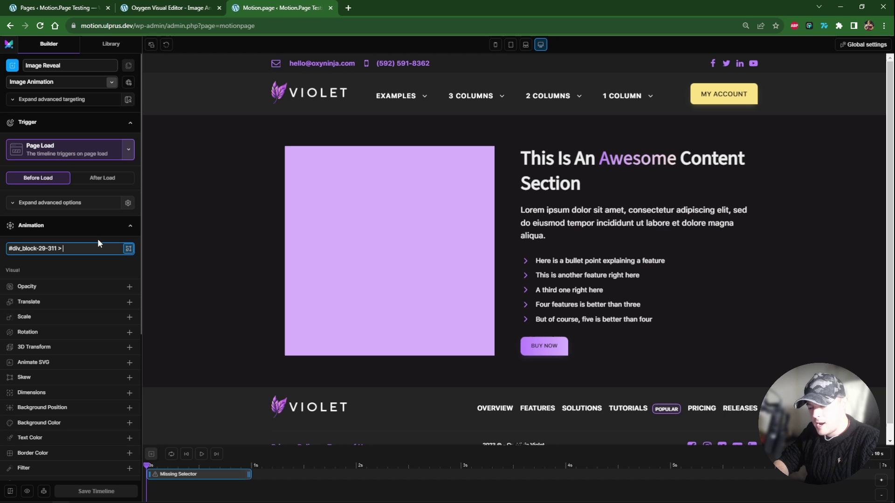
type("im")
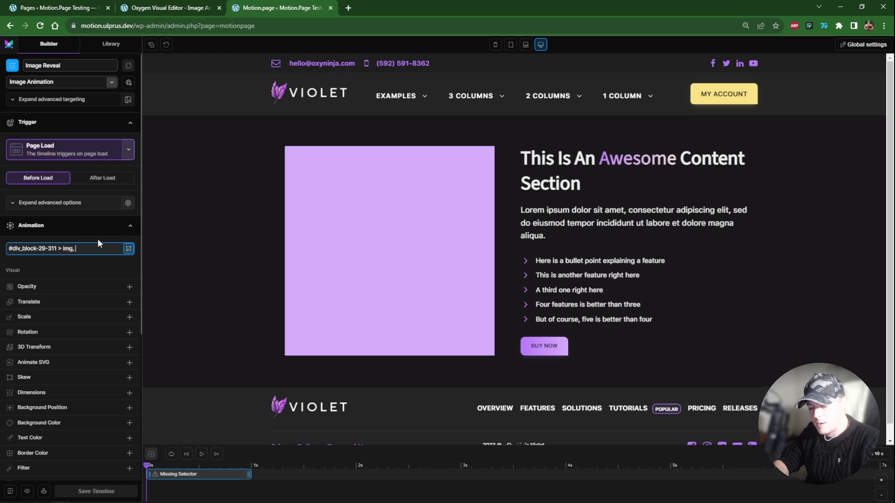
type("g,")
type("#div_block-29-311")
type(">")
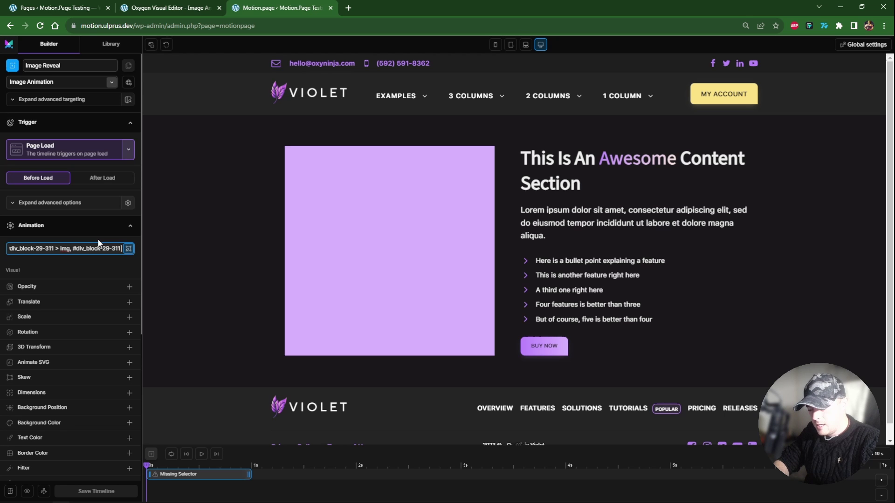
type(" div")
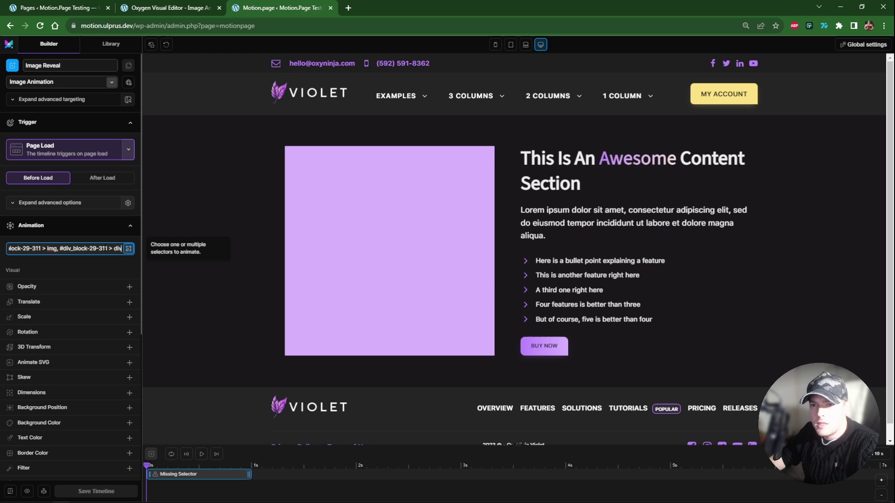
key("ctrl+shift+Tab")
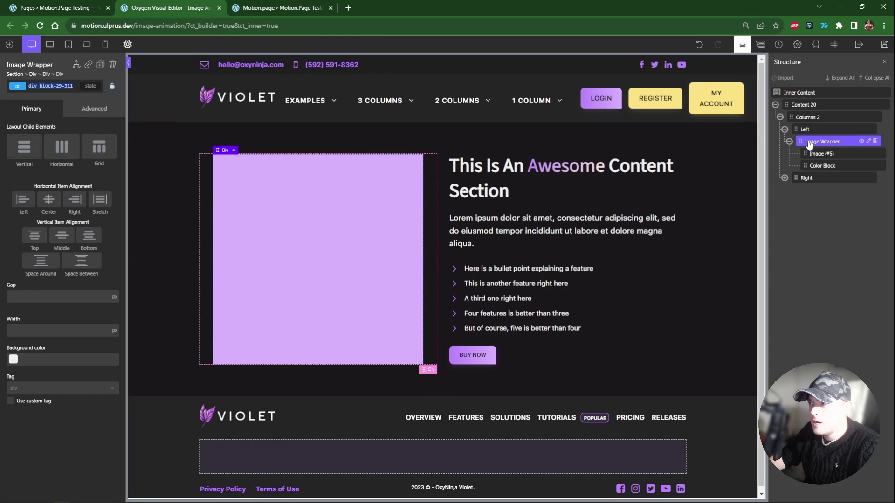
left_click(818, 166)
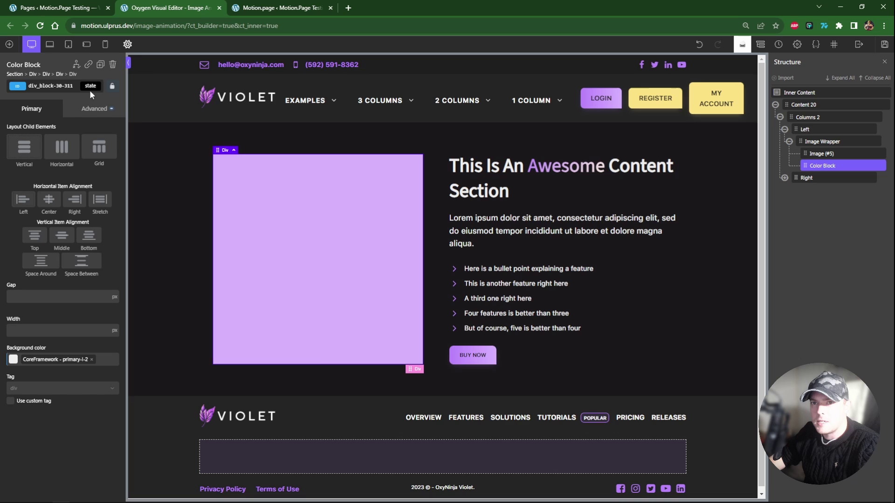
left_click(322, 8)
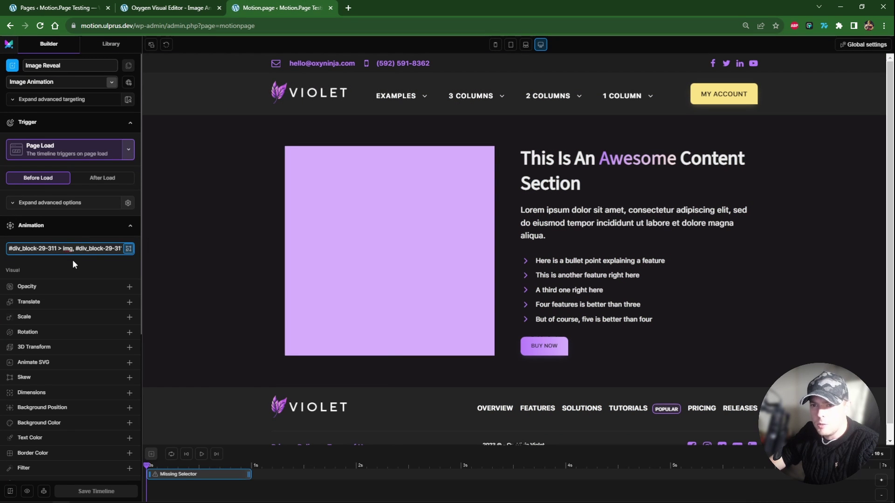
key("Return")
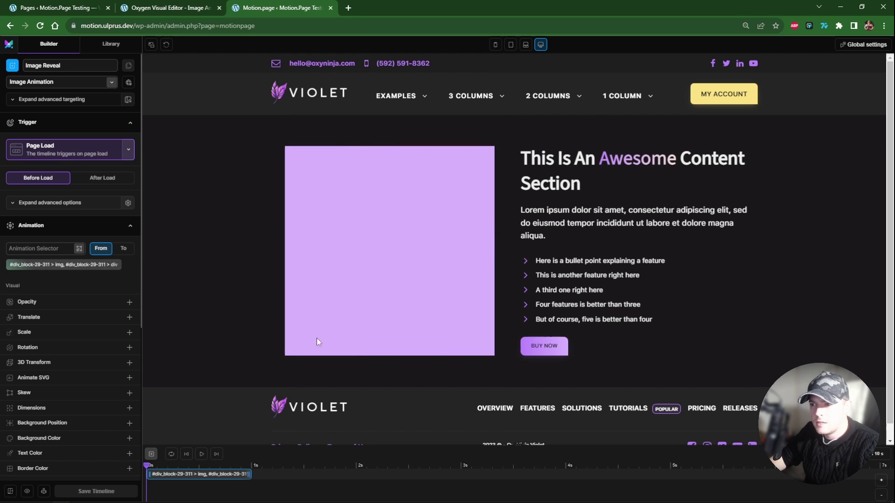
Add a Translate from X -100% to X 0% and play the preview
left_click(62, 318)
left_click(46, 333)
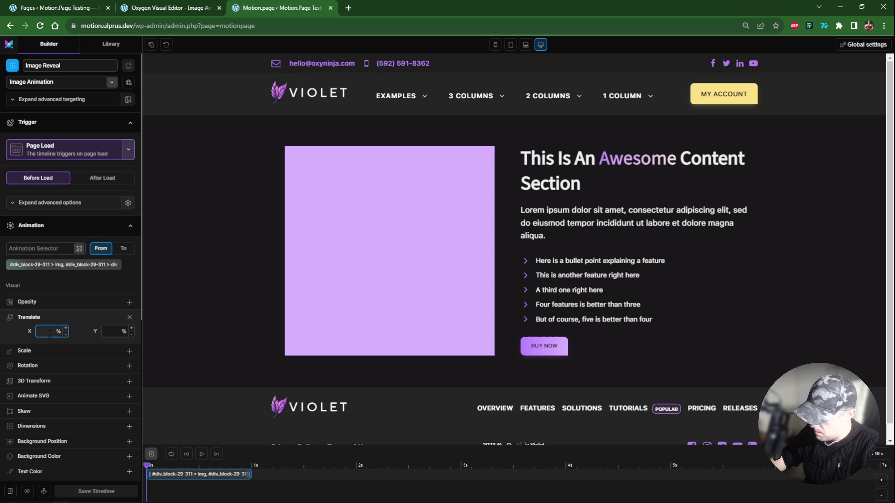
type("-100")
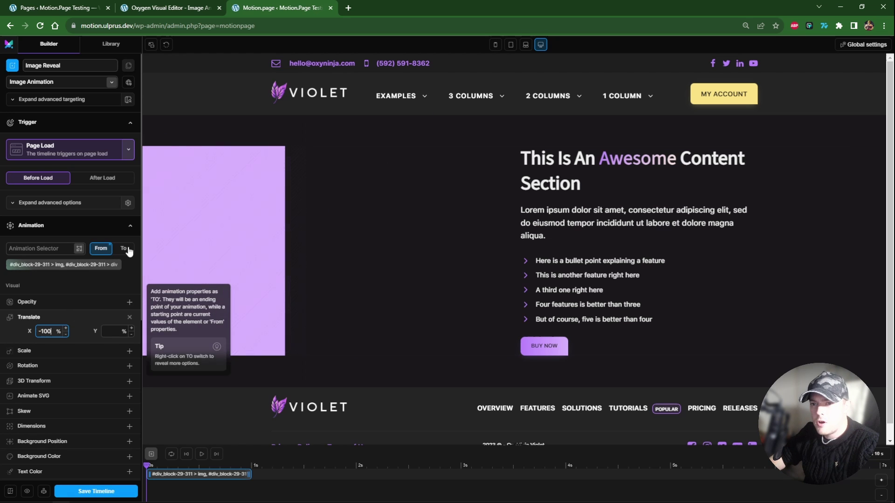
left_click(125, 249)
left_click(47, 331)
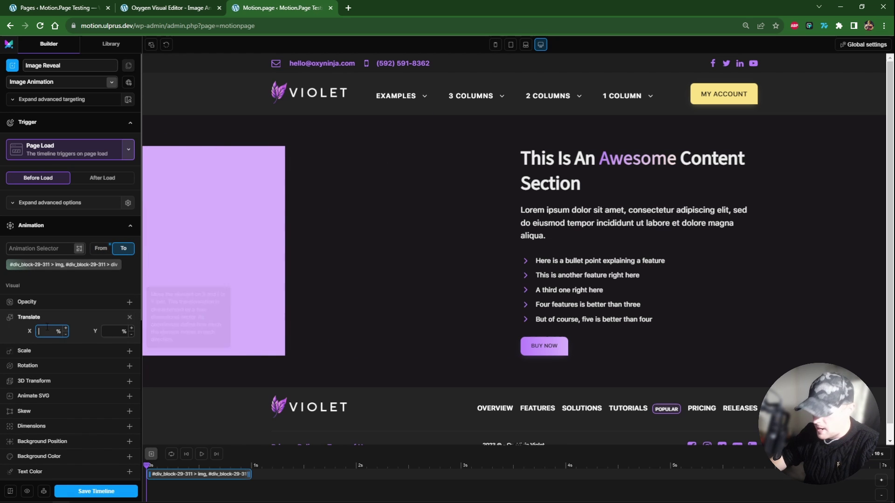
type("0")
left_click(201, 454)
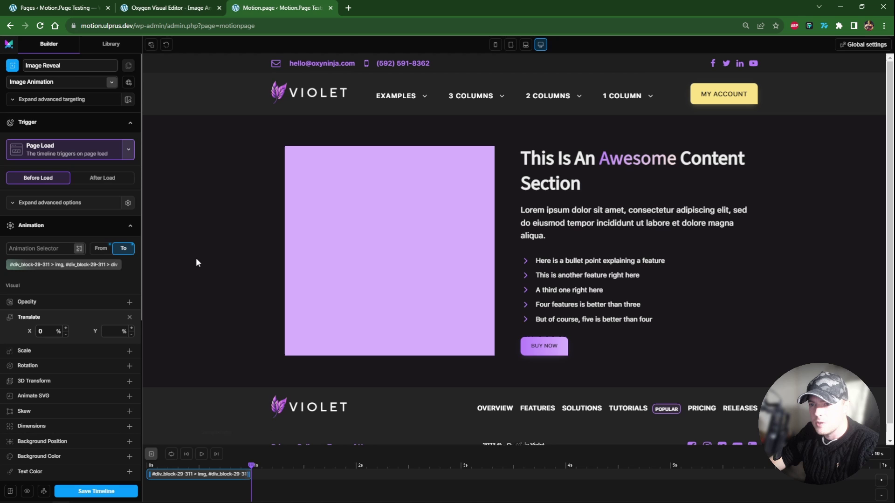
left_click(164, 8)
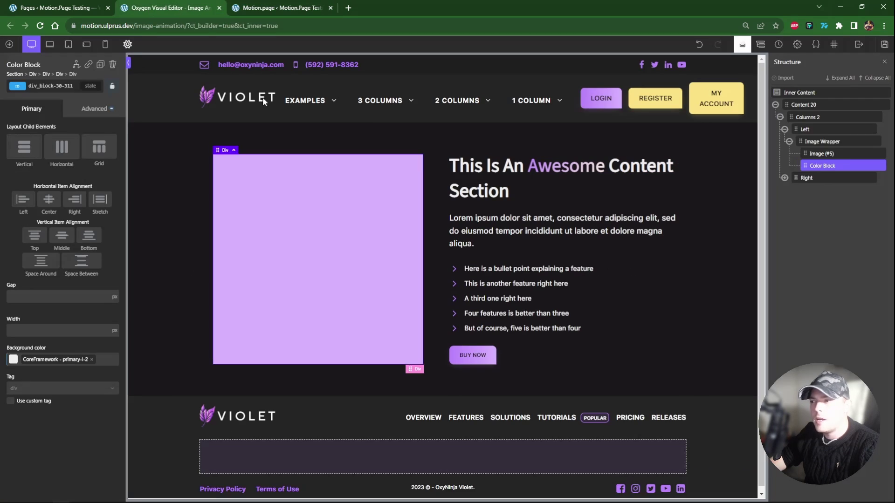
Set Image Wrapper's overflow to hidden and save the page
left_click(834, 141)
left_click(93, 108)
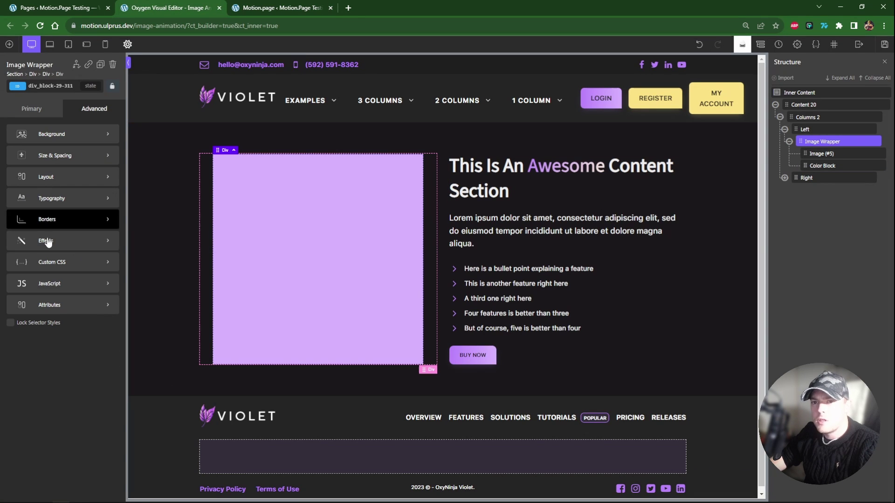
left_click(46, 176)
scroll(56, 275, "down", 4)
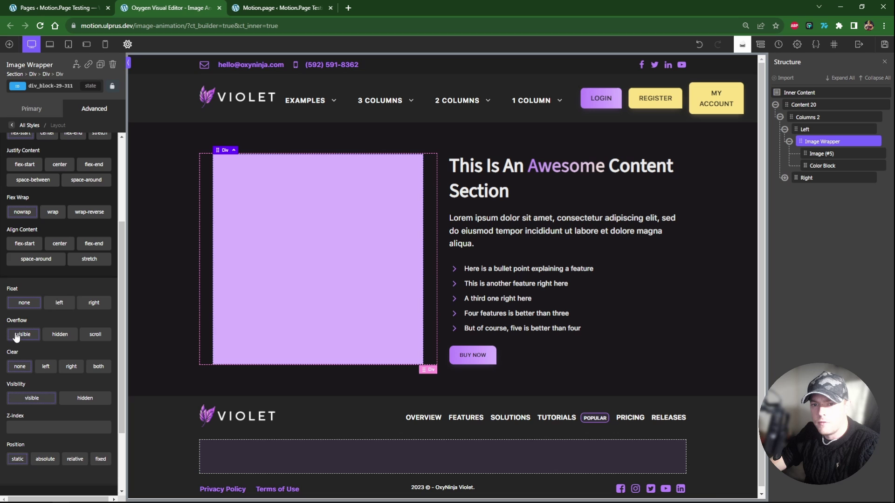
left_click(60, 334)
key("ctrl+s")
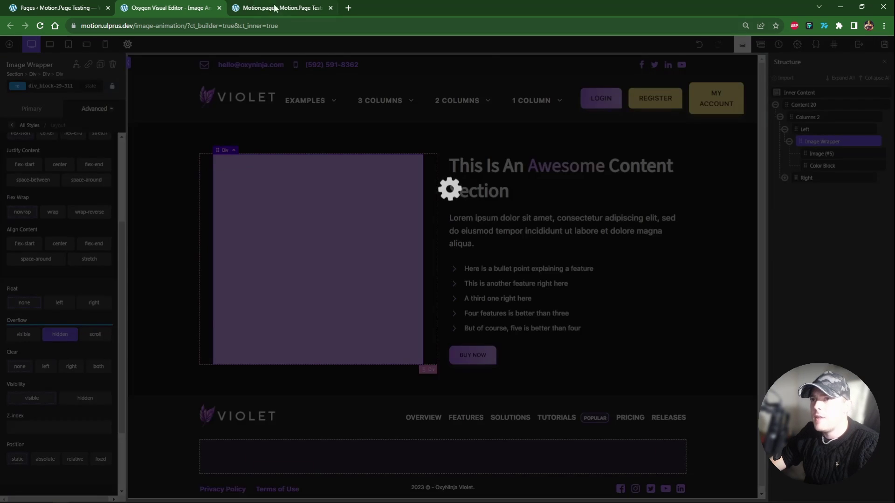
Reload the preview, move the first animation to start at 0.5 s, shorten it, and replay
left_click(280, 8)
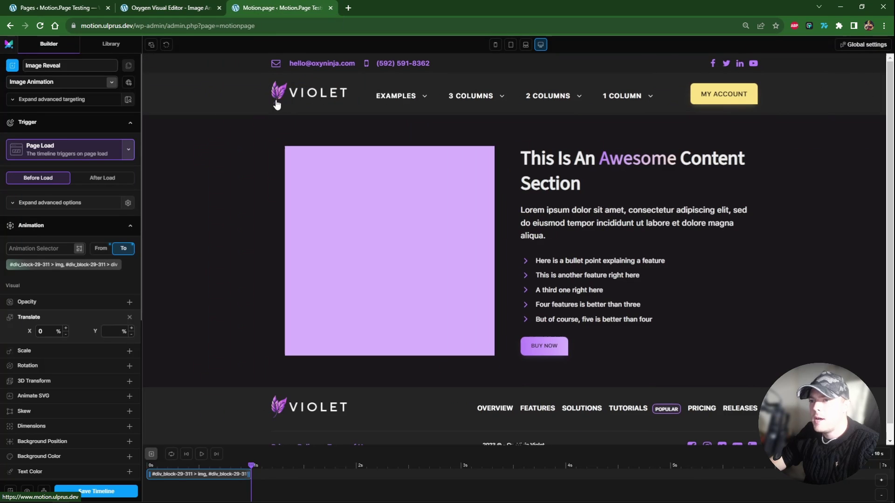
left_click(162, 46)
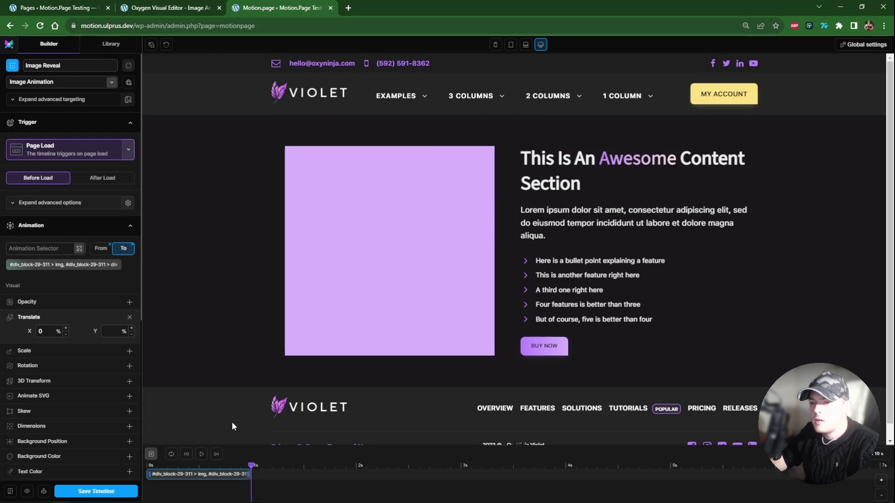
left_click(202, 454)
left_click(201, 455)
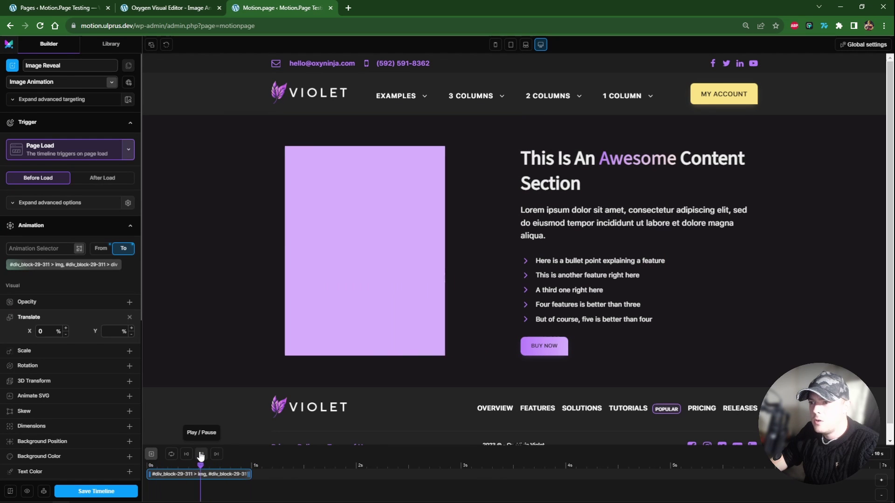
left_click(201, 455)
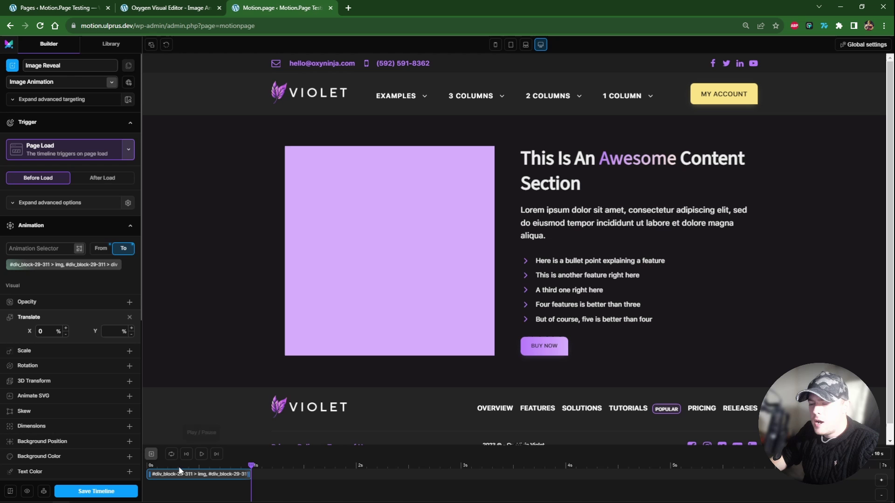
left_click_drag(178, 474, 231, 476)
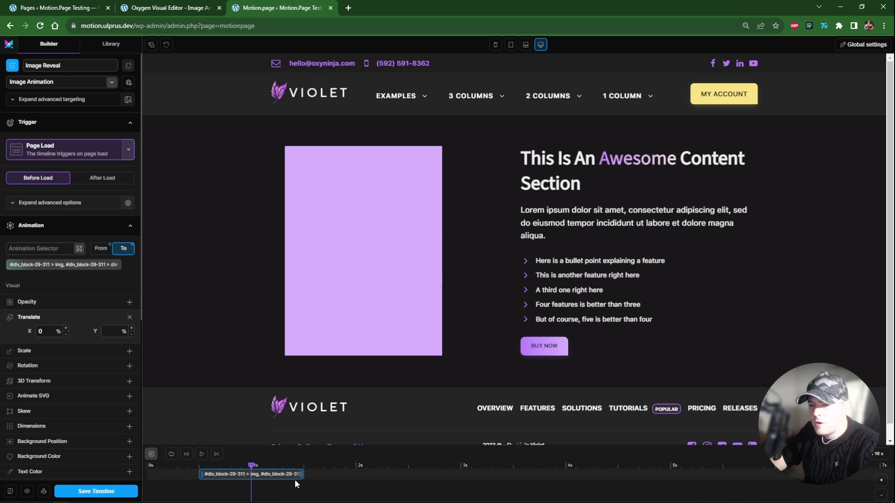
left_click_drag(302, 474, 253, 474)
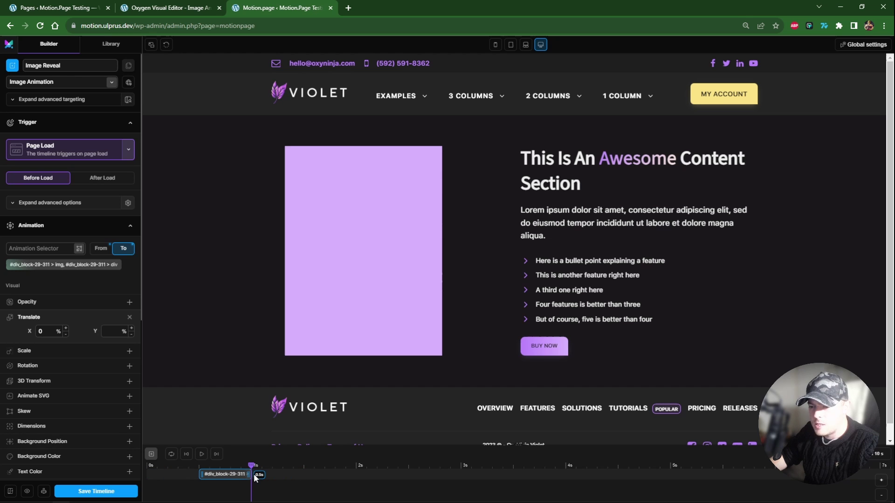
left_click(201, 455)
left_click(201, 454)
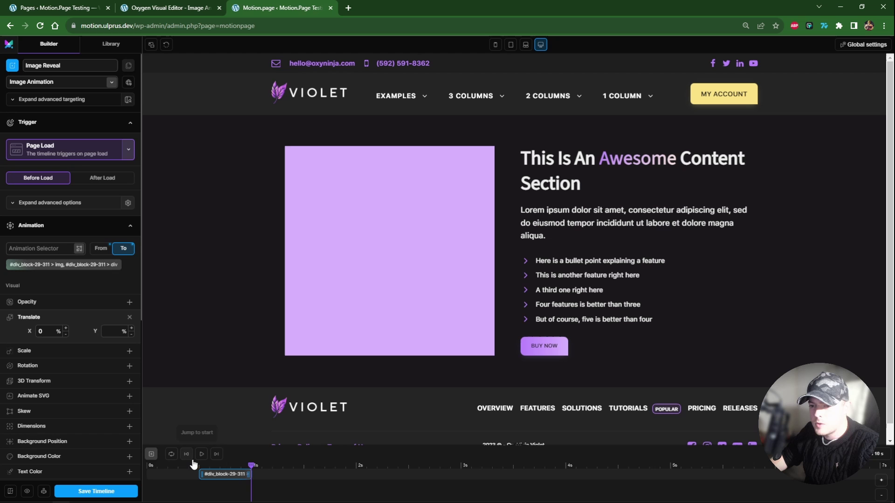
Add a 0.5 s step targeting '#div_block-29-311 > div' with Translate X 100%
left_click(151, 454)
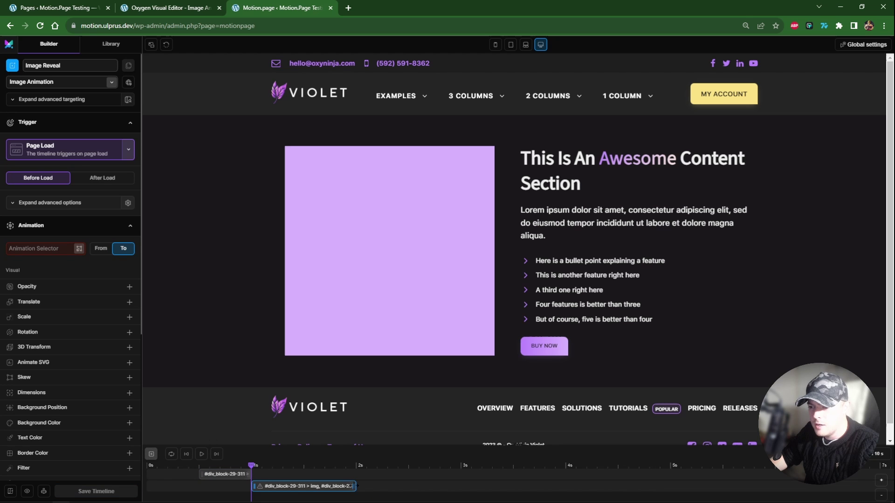
left_click_drag(355, 486, 300, 486)
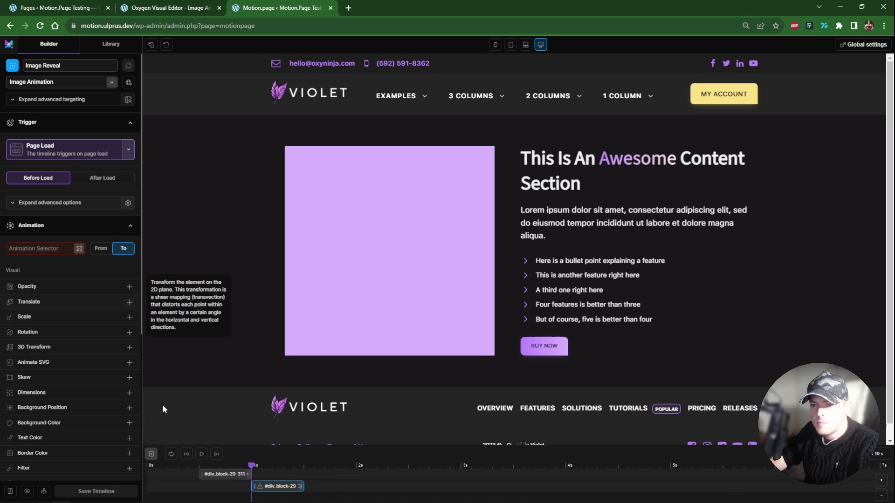
left_click(28, 248)
type("#div_block-29-311")
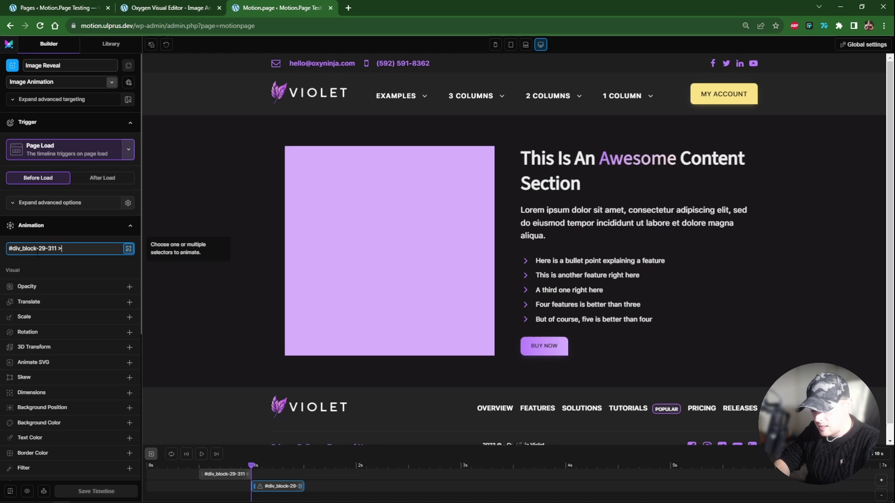
type("> div")
key("Return")
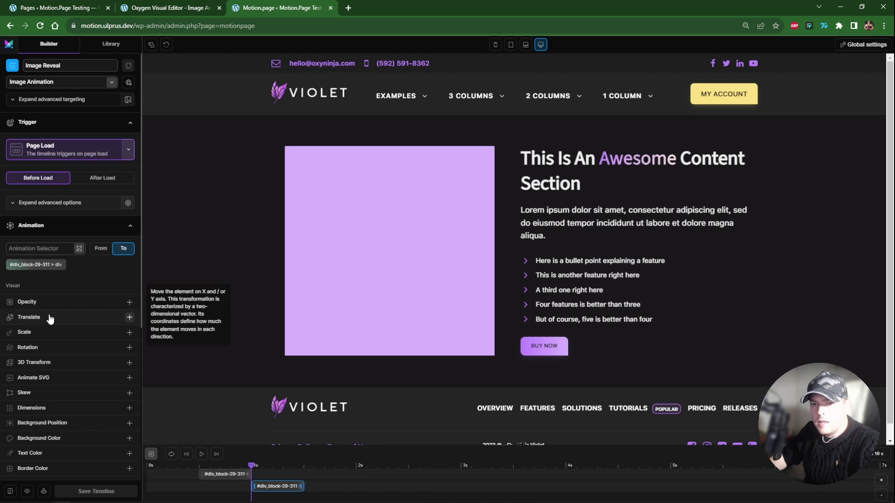
left_click(55, 317)
left_click(47, 332)
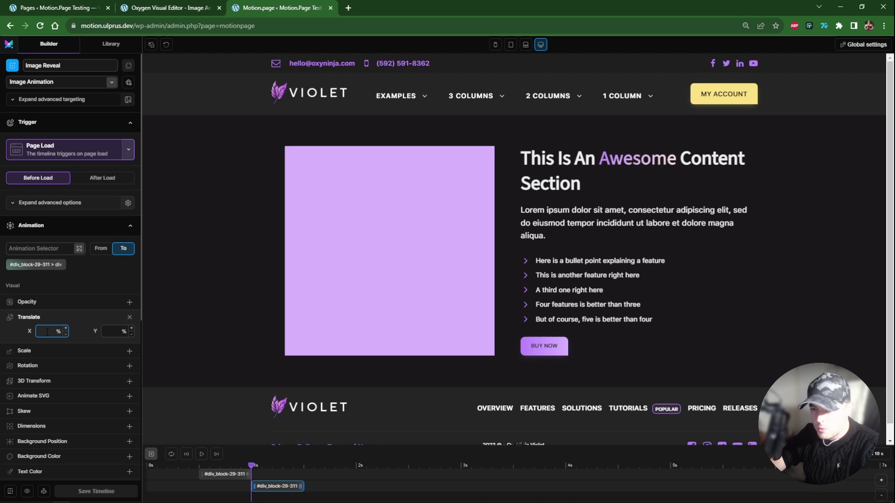
type("100")
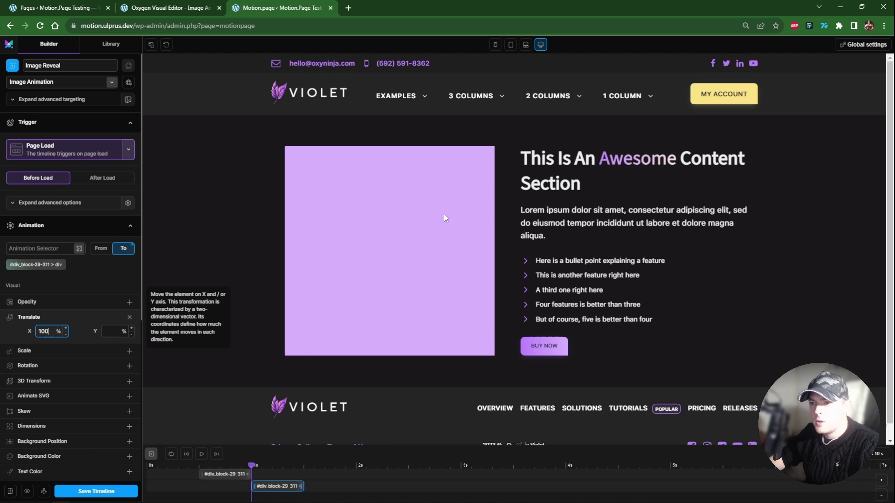
Rewind and replay the preview to check the purple block sliding off the image
left_click_drag(252, 465, 147, 465)
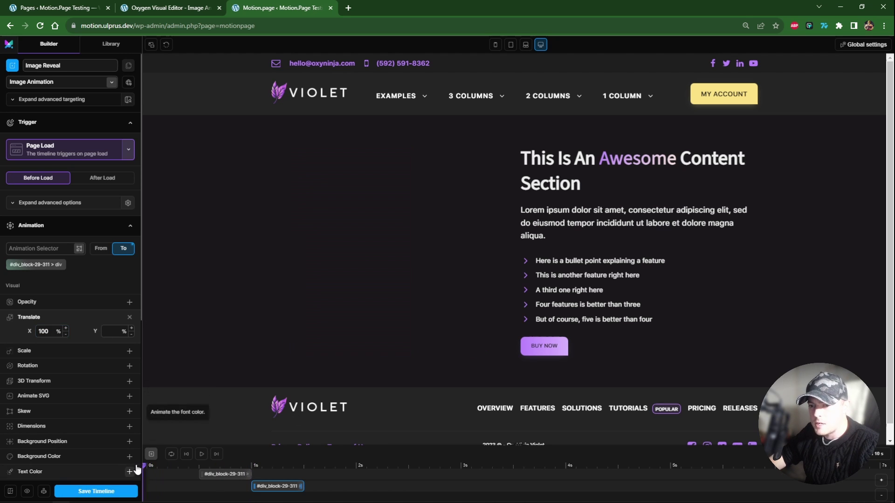
left_click(200, 455)
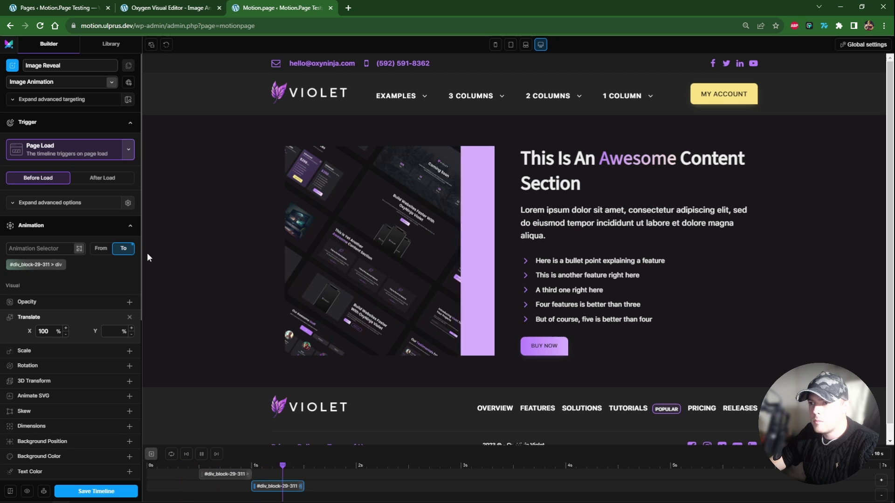
left_click(202, 454)
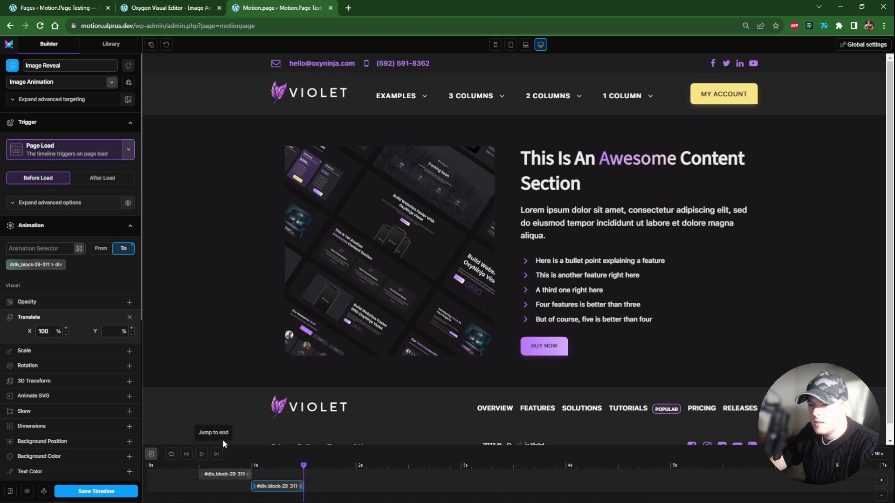
left_click(201, 454)
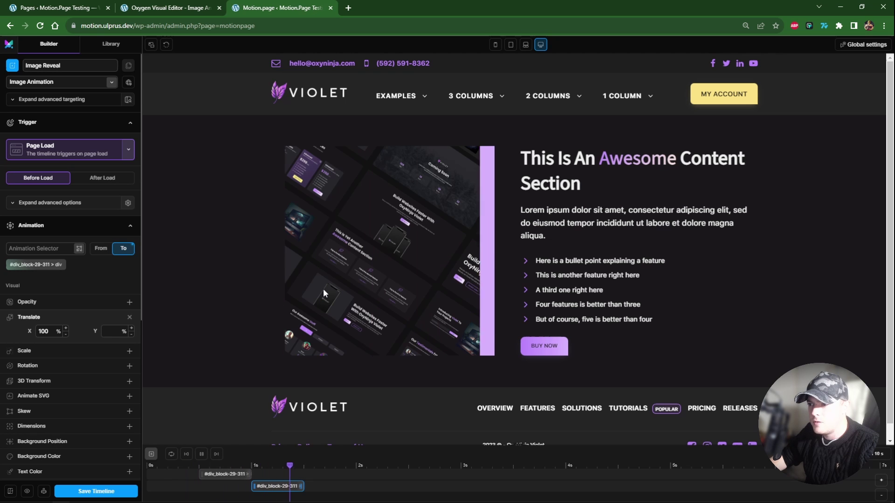
left_click(202, 454)
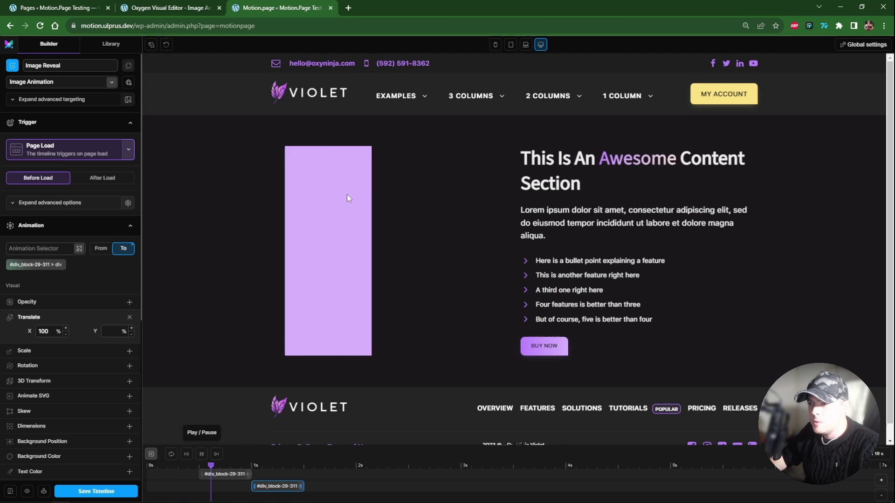
scroll(368, 267, "down", 1)
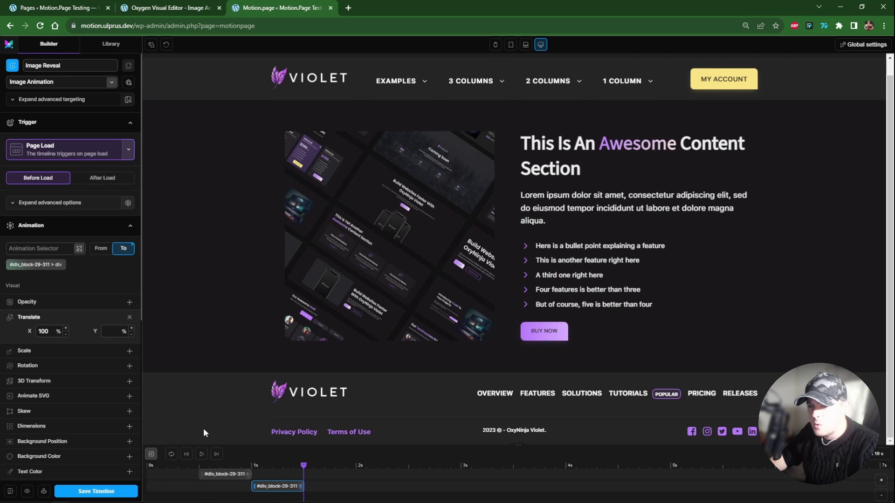
left_click(201, 454)
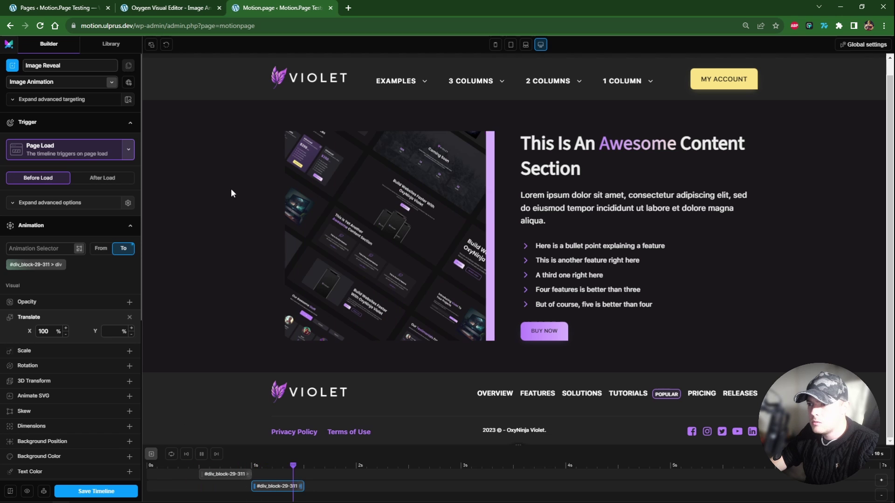
left_click(201, 454)
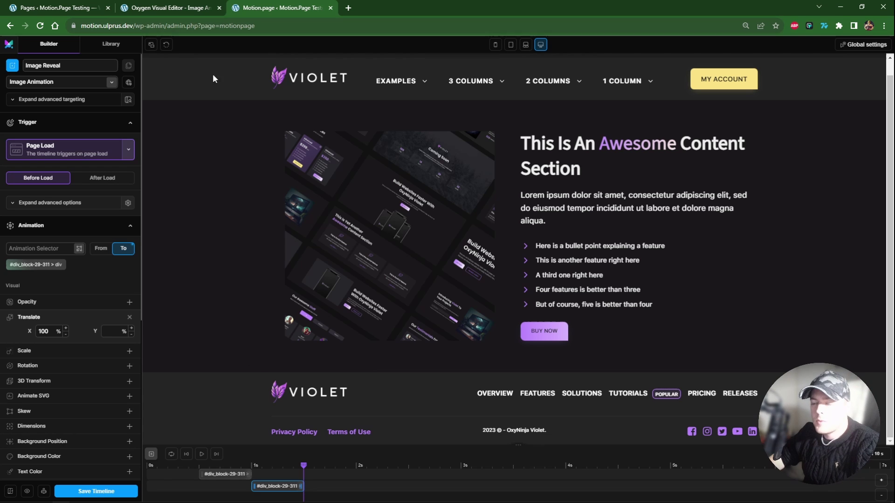
Add the mp-image-reveal-wrapper class to the Image Wrapper
left_click(179, 7)
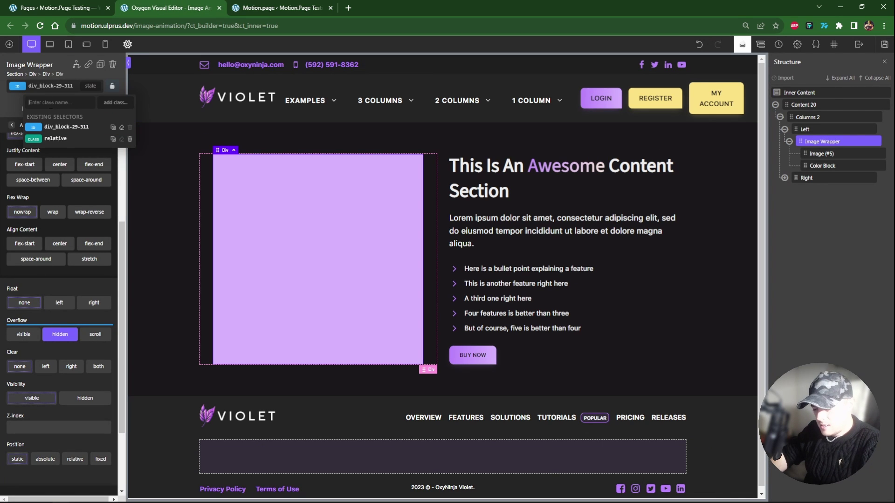
type("mp-")
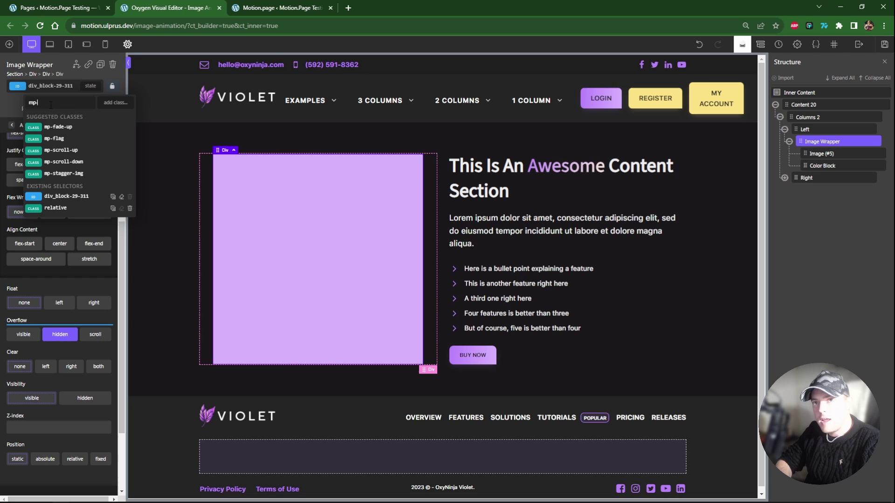
type("image-reveal-wrapper")
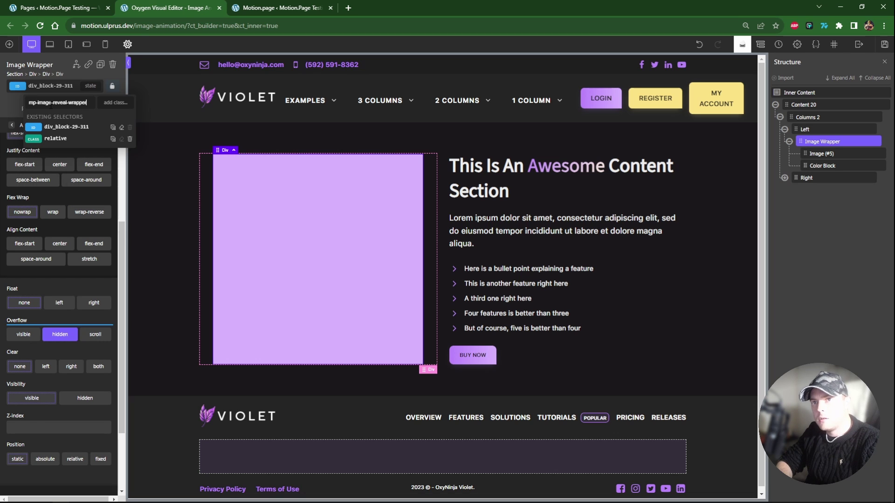
key("ctrl+a")
key("Return")
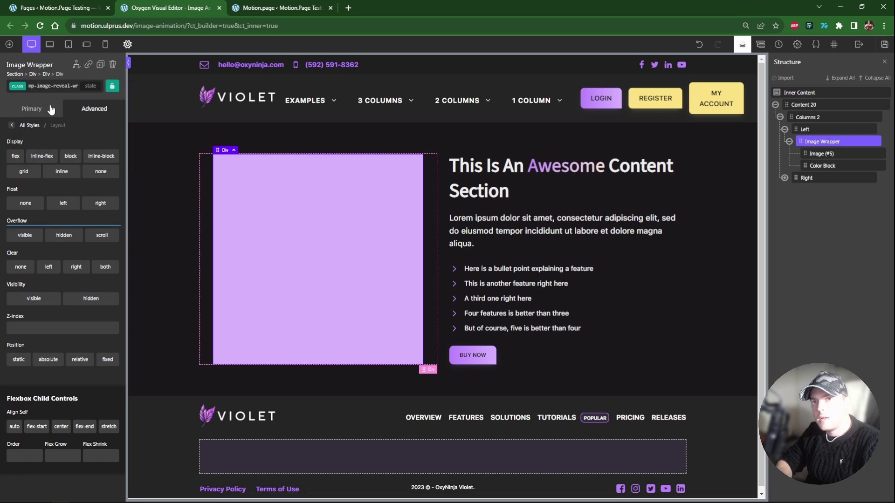
Remove the hidden overflow setting from the Image Wrapper's ID styles
left_click(45, 86)
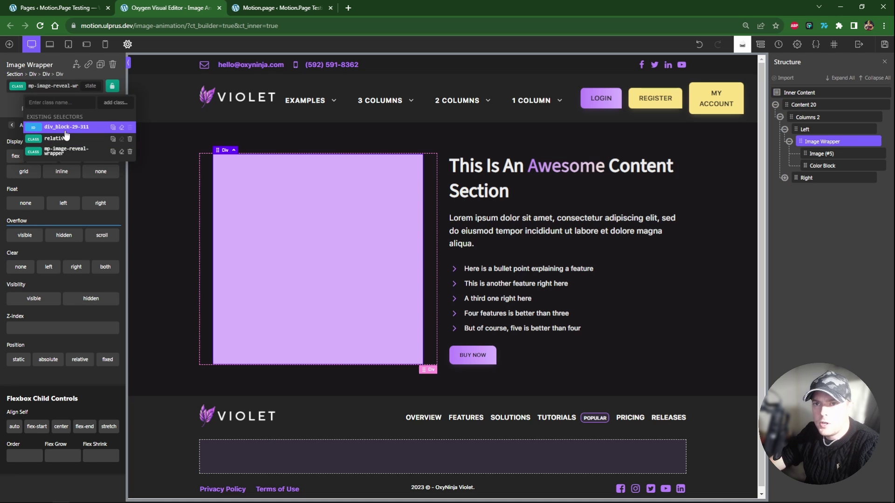
left_click(64, 138)
scroll(81, 180, "down", 3)
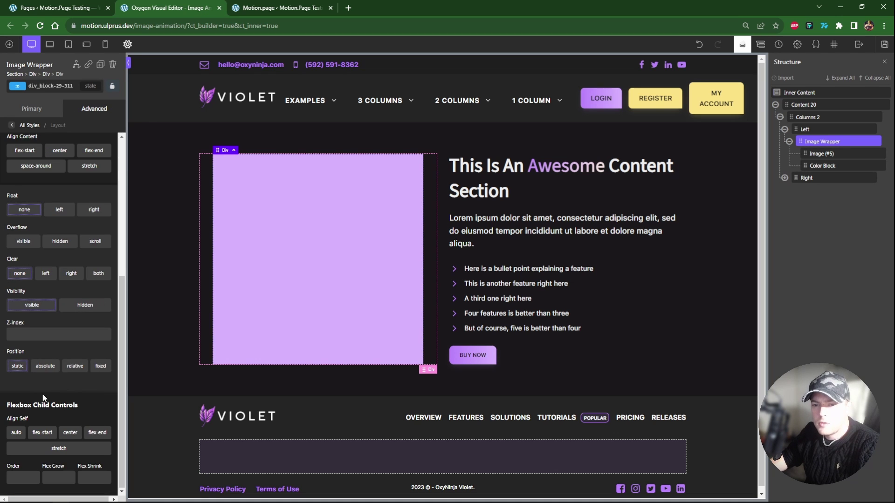
left_click(54, 368)
left_click(34, 112)
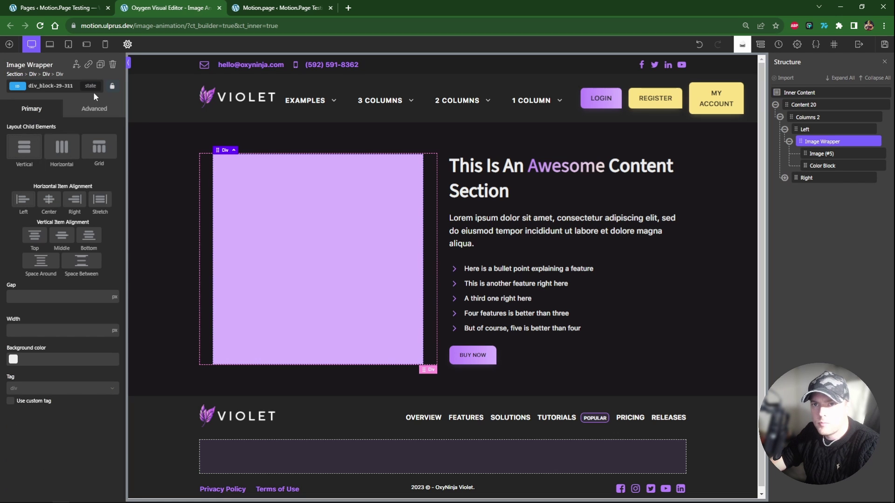
Set overflow to hidden under Layout on the mp-image-reveal-wrapper class
left_click(86, 113)
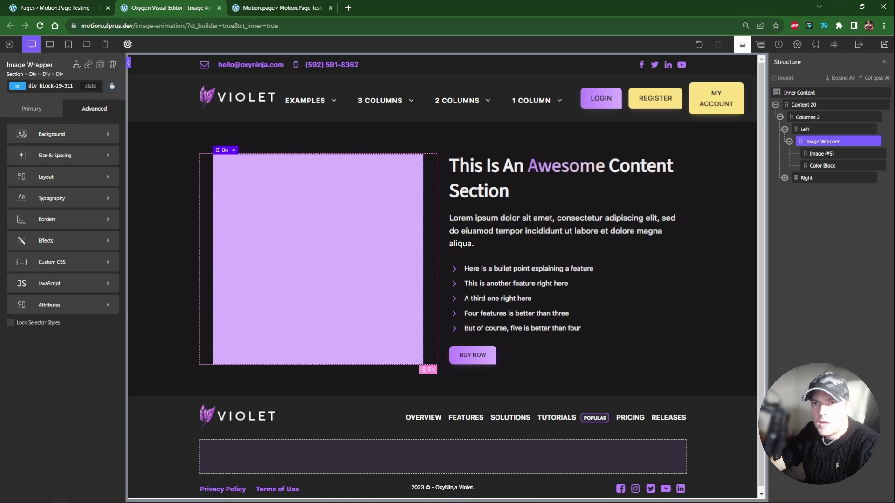
left_click(46, 85)
left_click(65, 152)
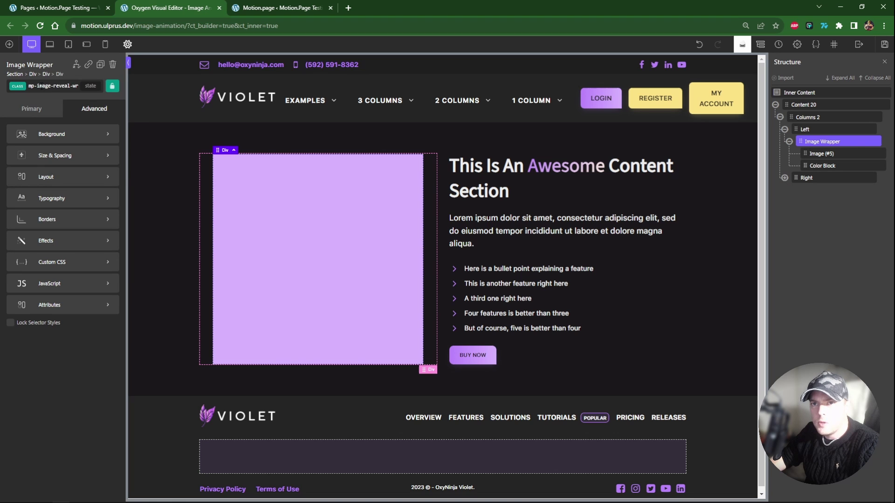
left_click(59, 173)
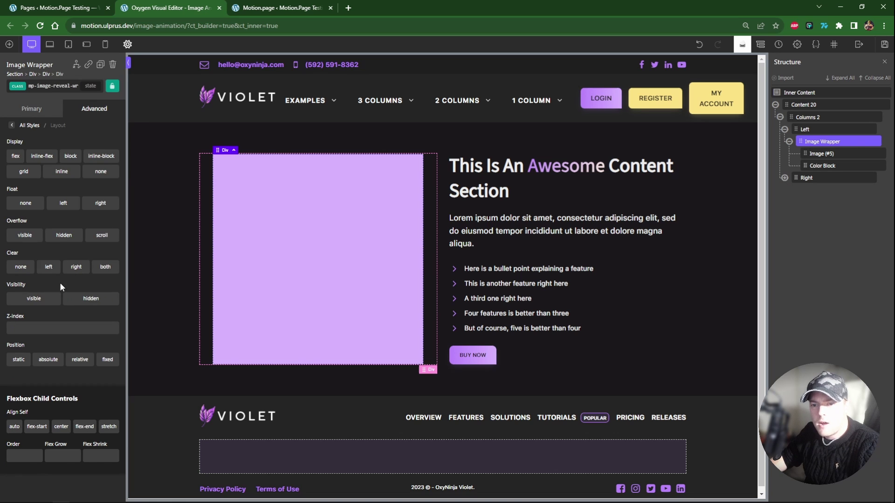
left_click(64, 235)
left_click(29, 124)
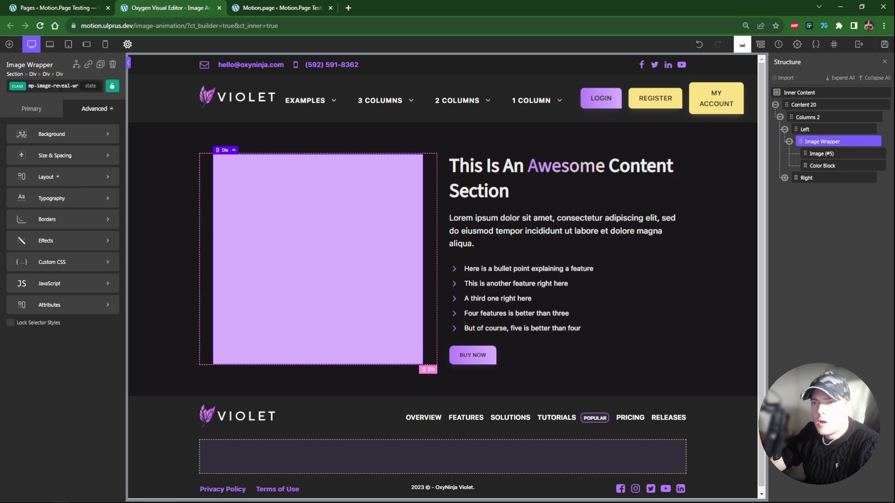
left_click(828, 167)
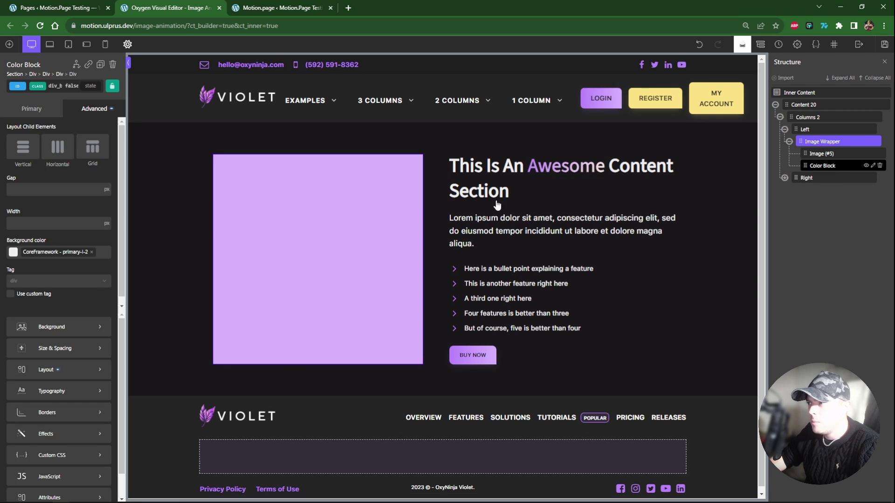
Add the mp-image-reveal-color class to the Color Block
left_click(55, 85)
type("mp-")
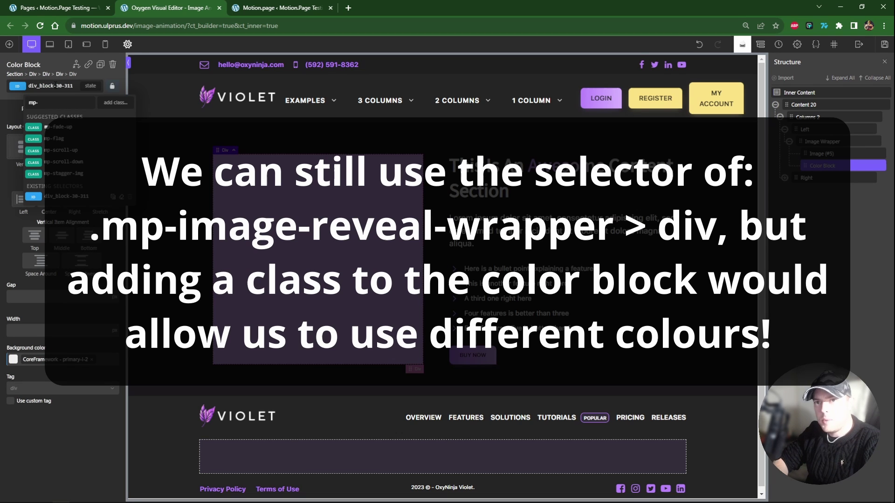
type("image-reveal-color")
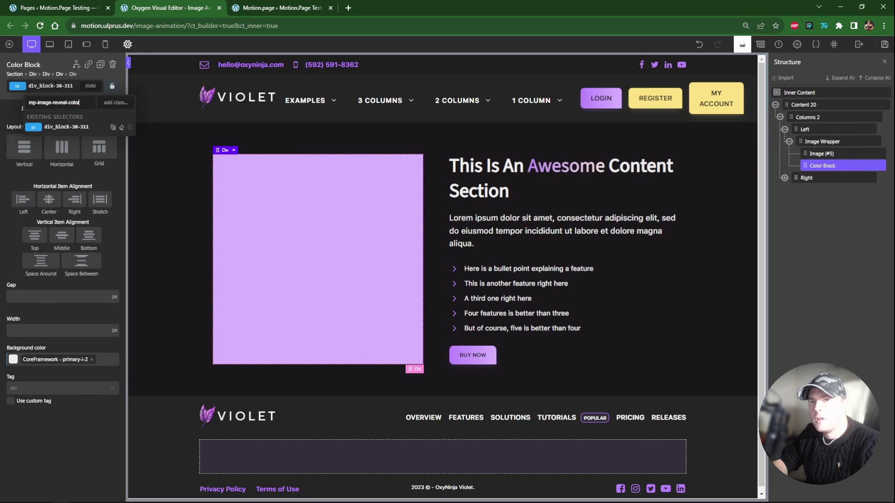
key("Return")
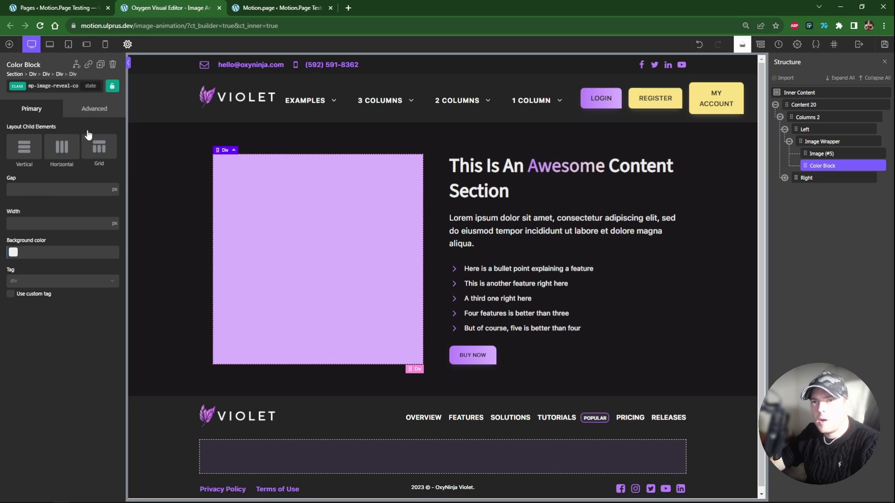
Clear the background colour set on the Color Block's ID styles
left_click(12, 253)
scroll(70, 387, "down", 3)
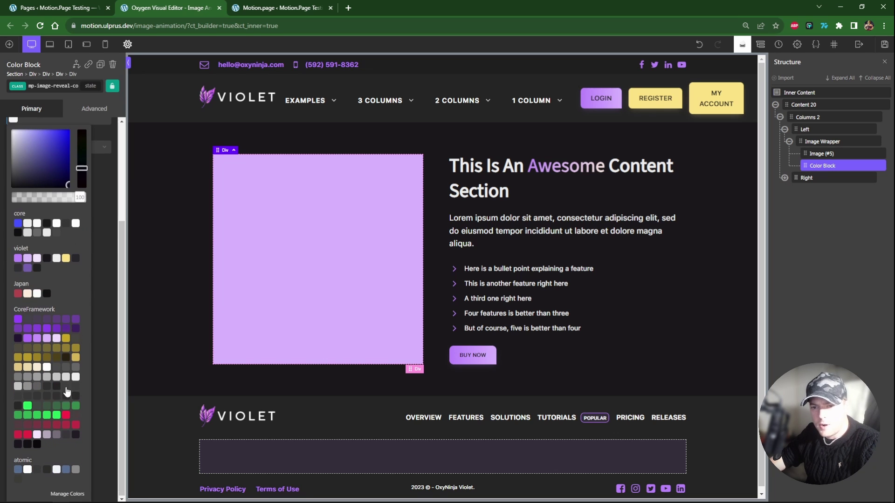
left_click(52, 86)
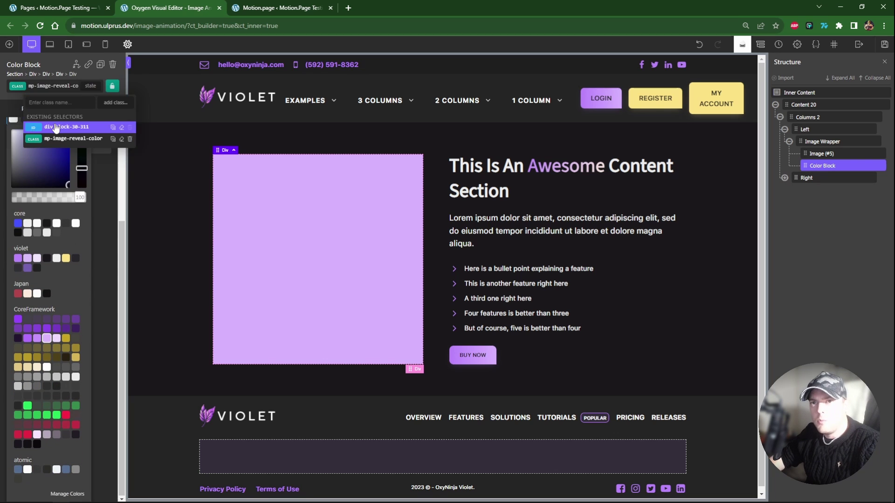
left_click(88, 158)
left_click(92, 154)
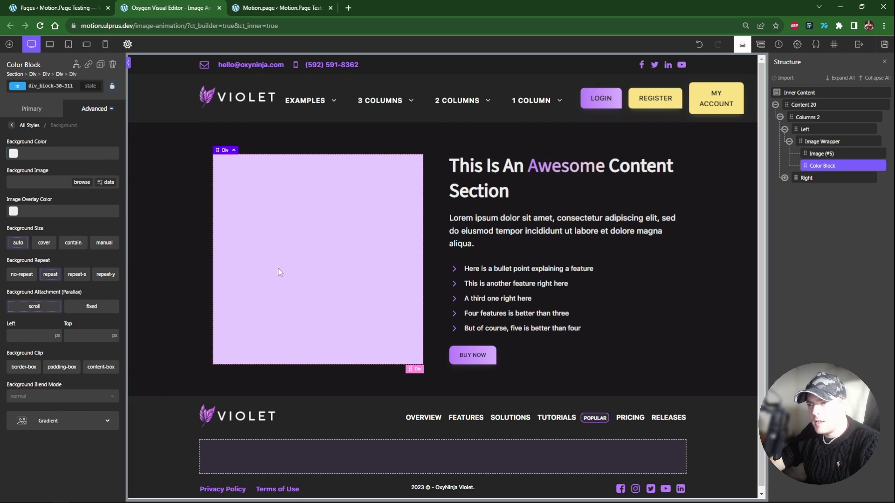
left_click(79, 112)
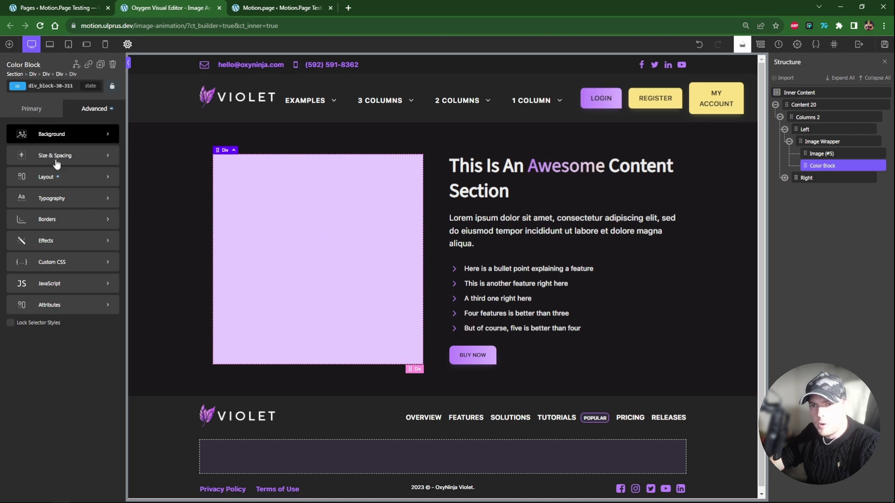
Strip the absolute positioning and offset values from the Color Block's ID styles
left_click(41, 180)
scroll(44, 270, "down", 5)
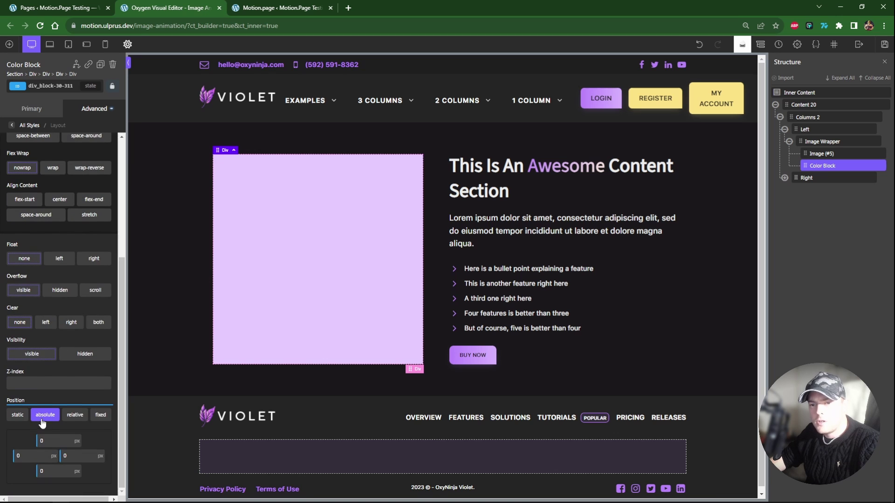
left_click(45, 416)
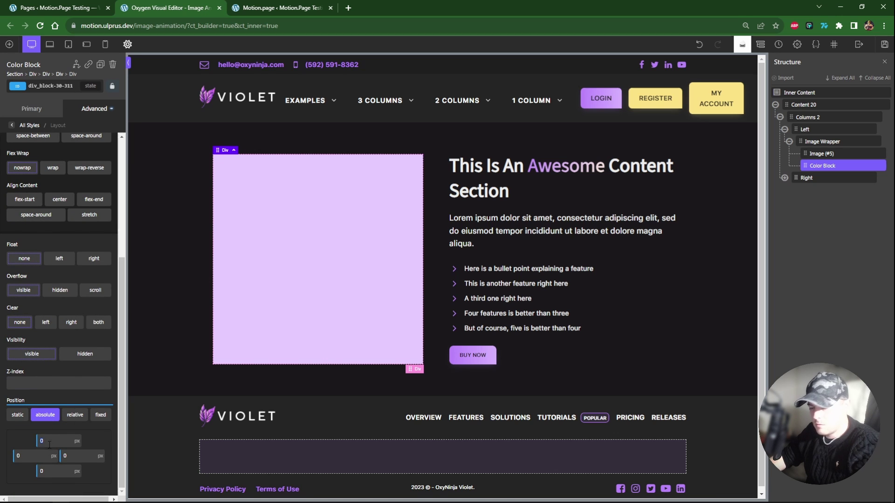
key("BackSpace")
left_click(70, 457)
key("BackSpace")
left_click(47, 471)
key("BackSpace")
Make the mp-image-reveal-color class absolute with all offsets 0, and save the page
left_click(45, 415)
left_click(55, 89)
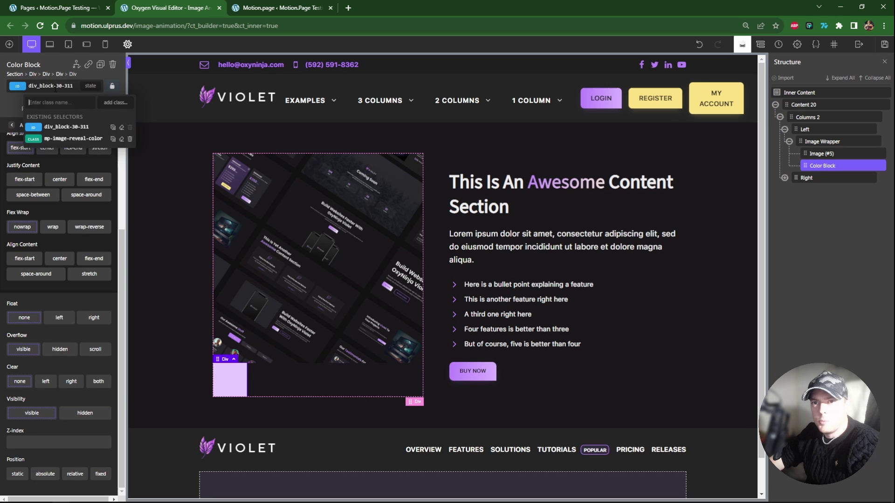
left_click(65, 138)
left_click(48, 359)
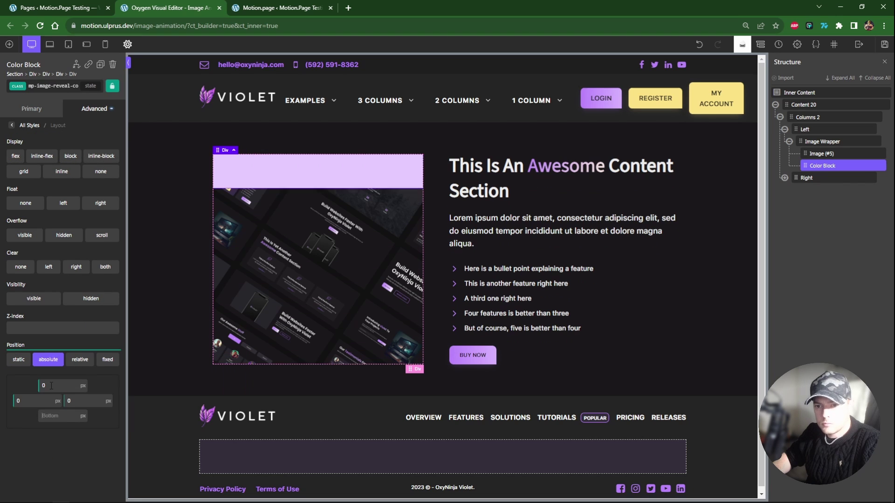
type("0")
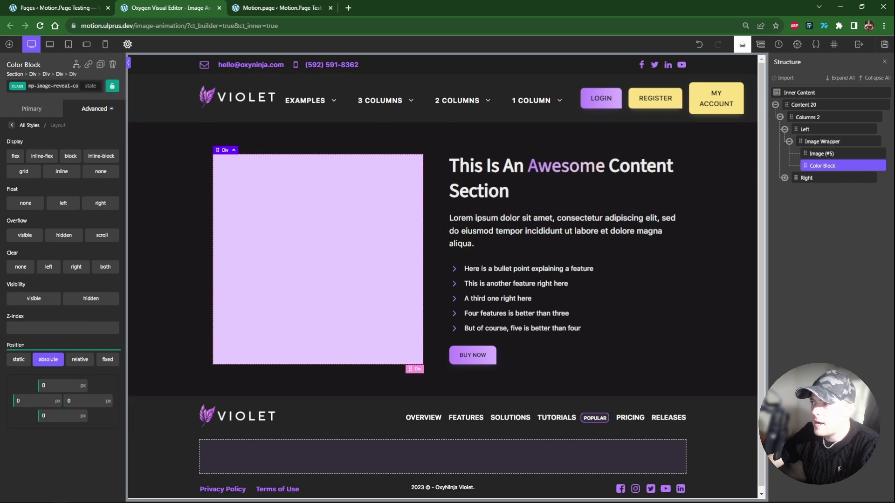
key("ctrl+s")
left_click(280, 7)
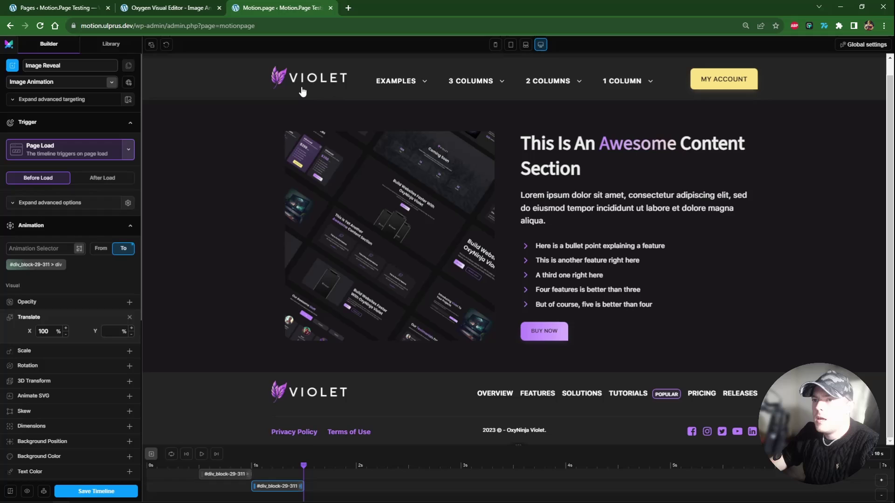
Merge the two timeline tracks and delete the ID-based animation selector
right_click(281, 480)
left_click(293, 481)
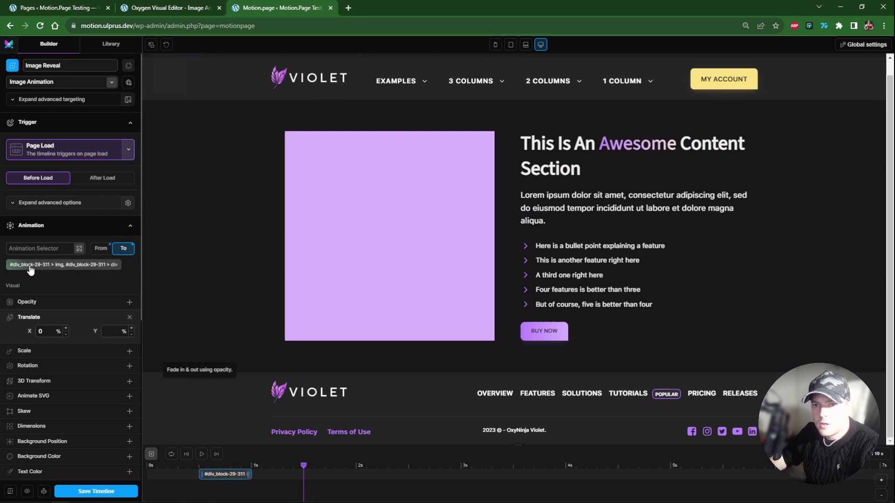
left_click(118, 265)
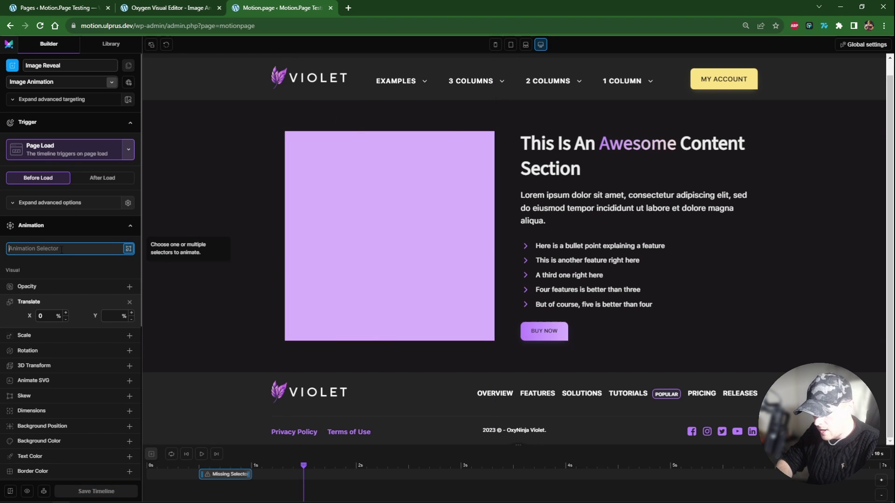
Target '.mp-image-reveal-wrapper > img' and '.mp-image-reveal-color', then scrub the preview to check the reveal
type(".mp")
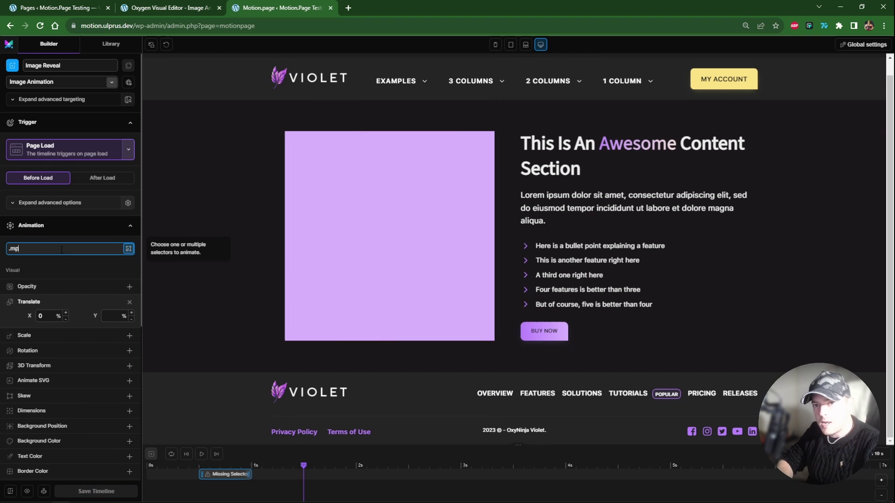
type("-image-reveal-wrapper > img")
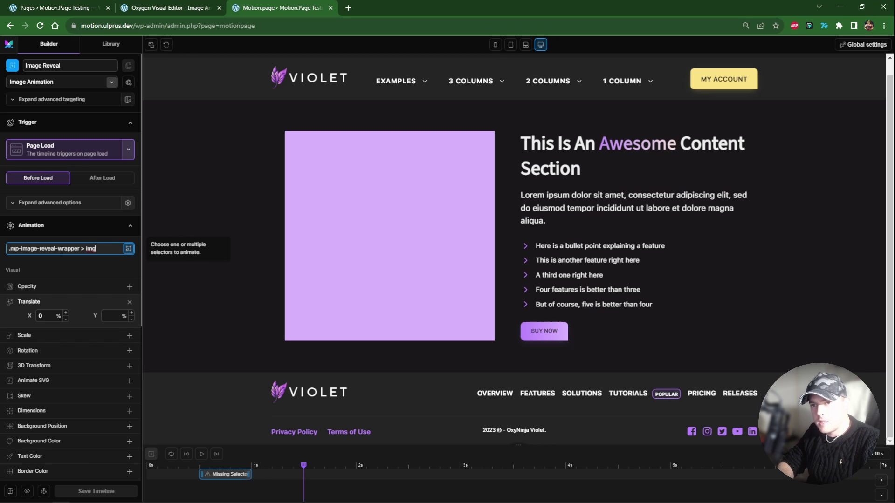
key("Return")
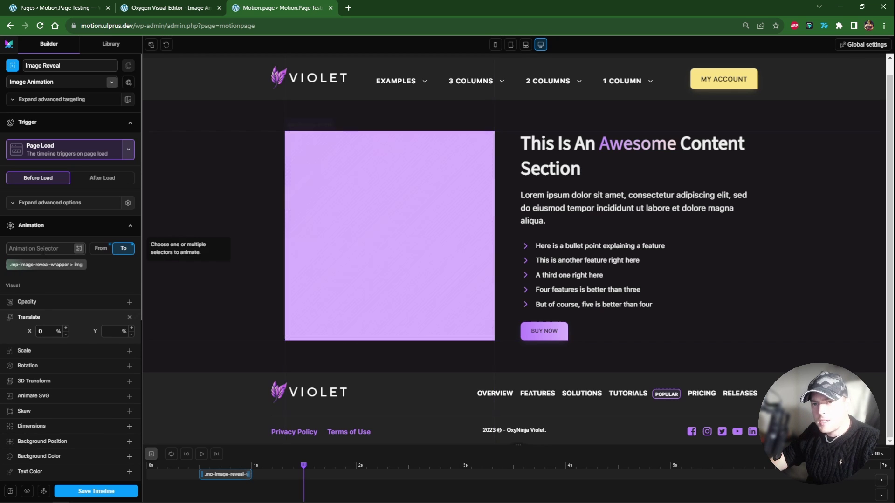
left_click(62, 250)
type(".mp")
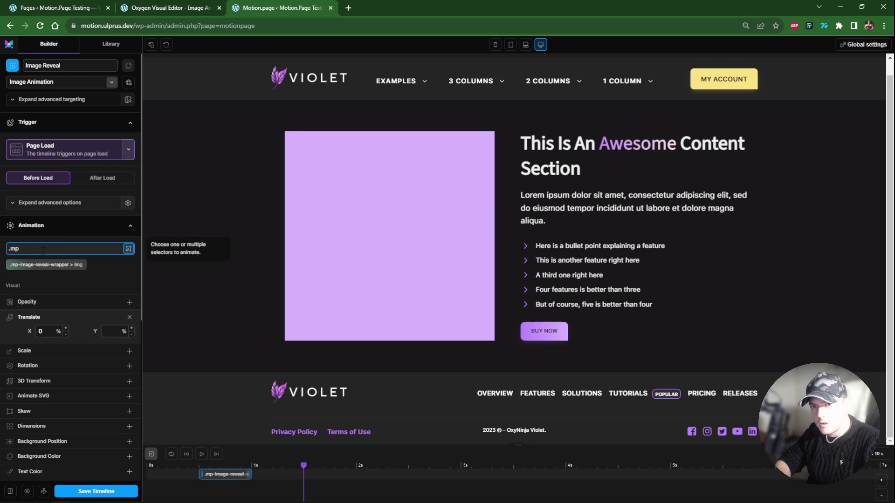
type("-")
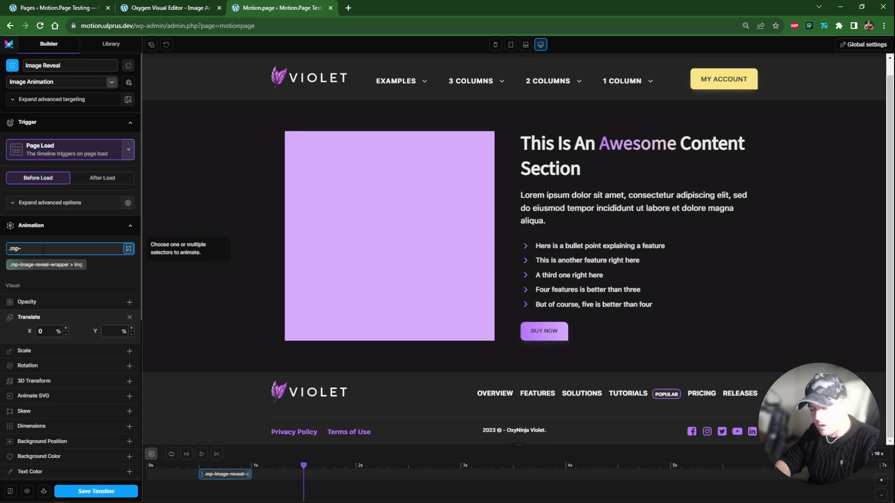
type("image-reveal-color")
key("Return")
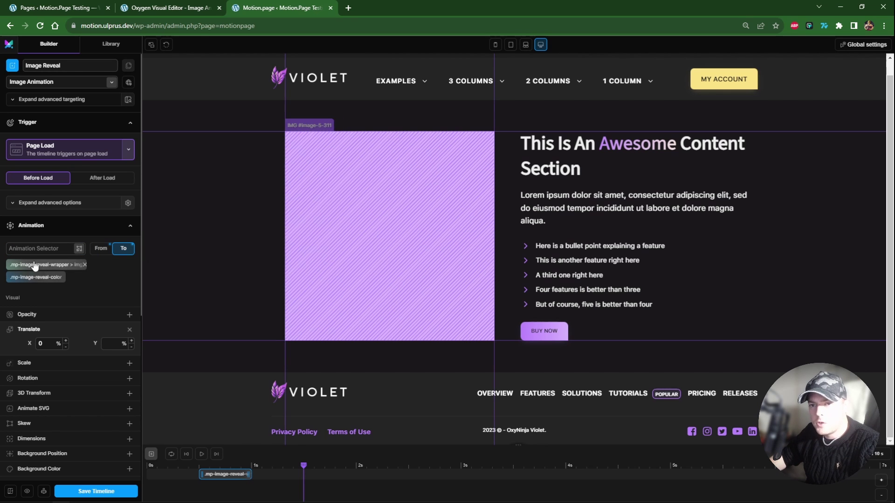
left_click(172, 466)
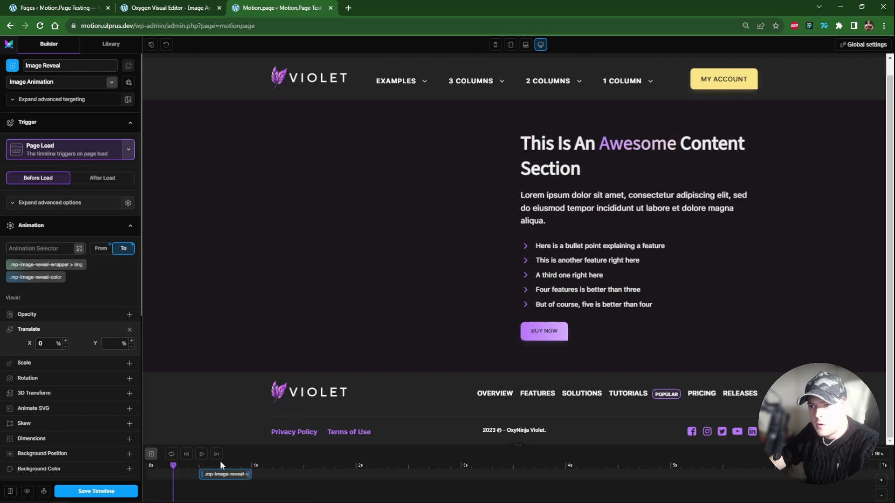
left_click(244, 466)
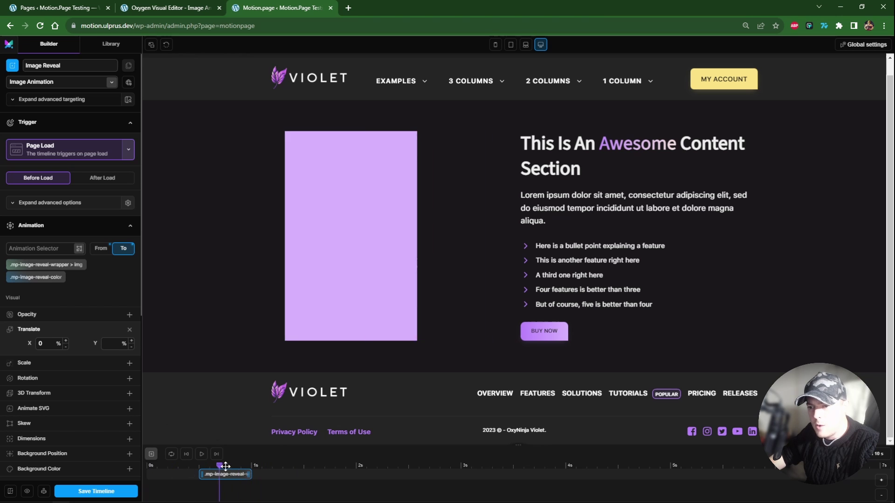
Add a new animation step and remove .mp-image-reveal-color from the first clip
left_click(151, 454)
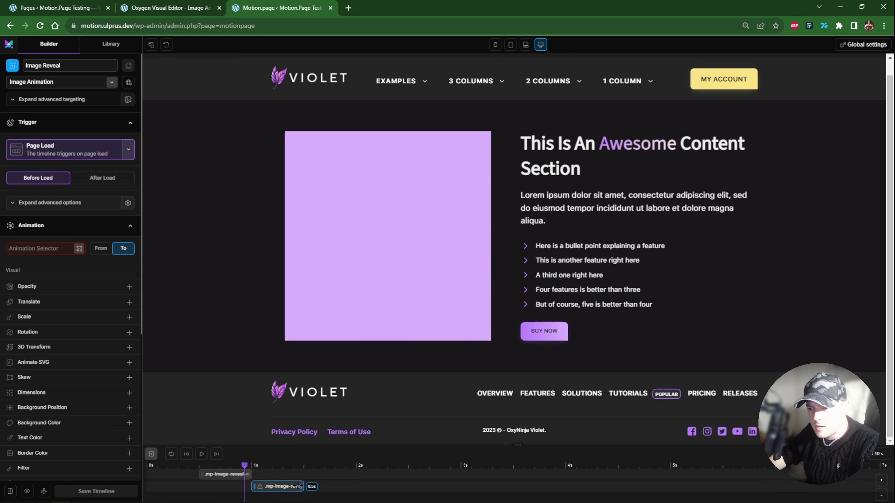
left_click(226, 474)
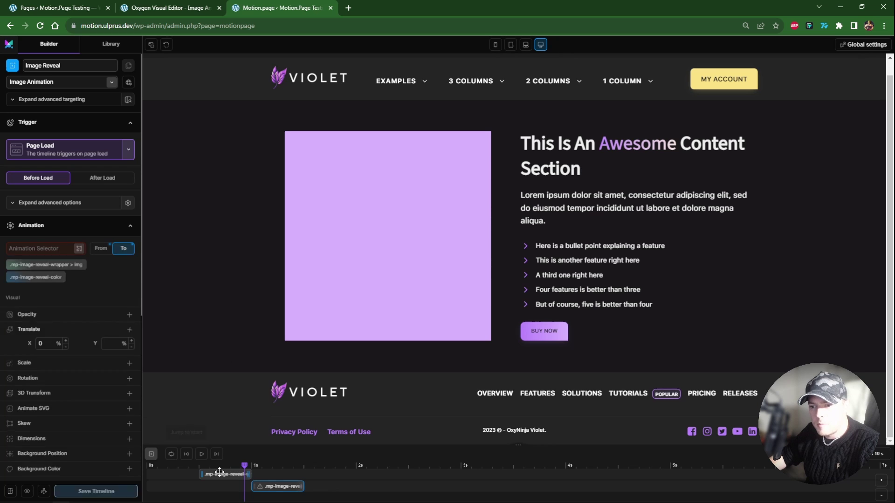
left_click(31, 281)
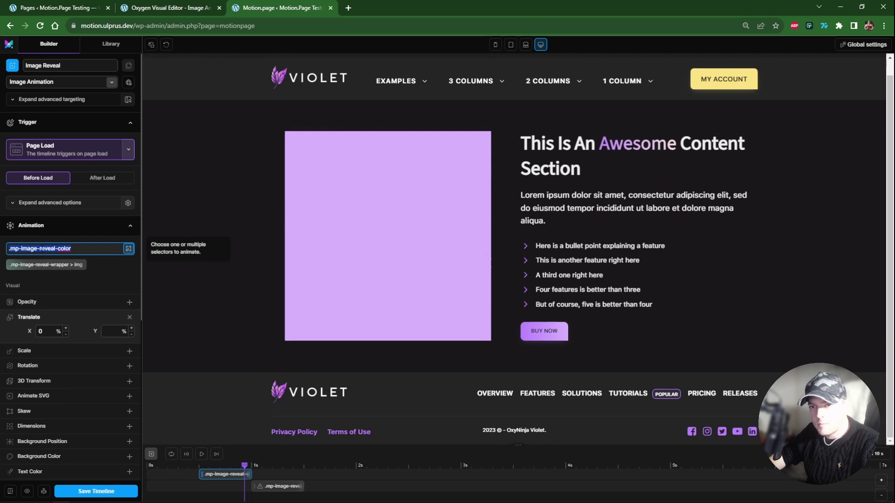
key("Return")
Make the second clip move .mp-image-reveal-color 100% along X, then replay the preview
left_click(280, 486)
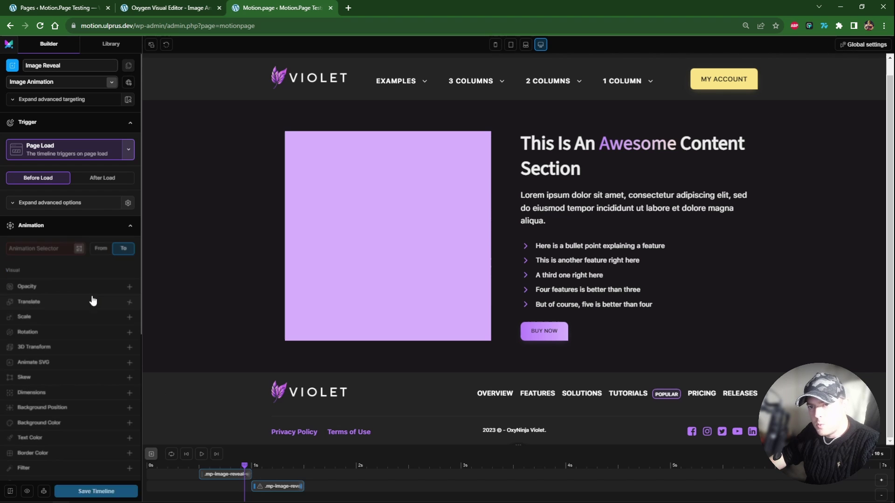
left_click(41, 249)
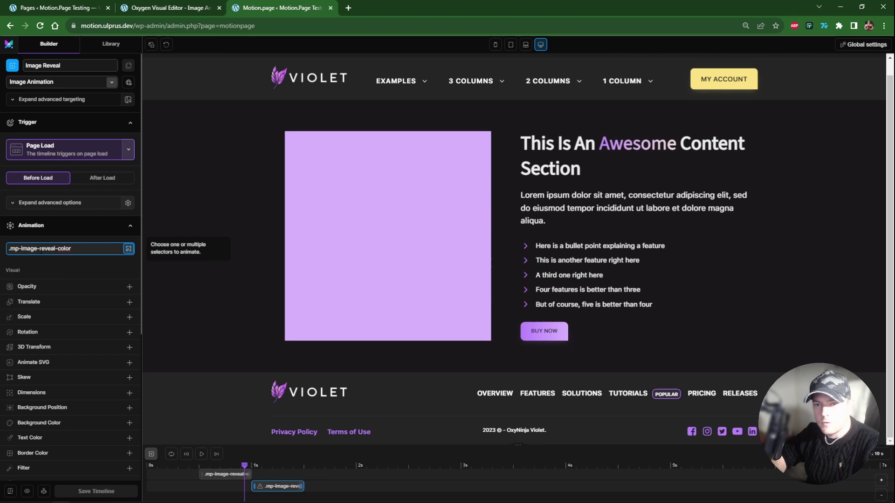
key("Return")
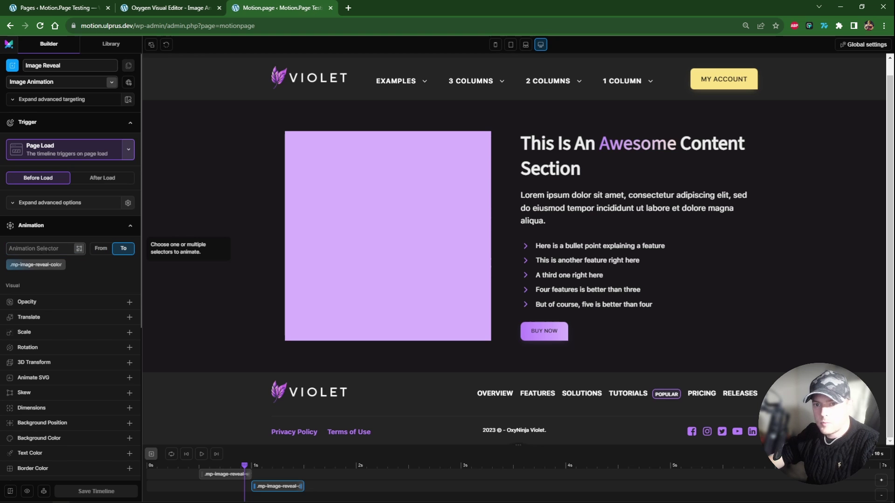
left_click(56, 318)
type("100")
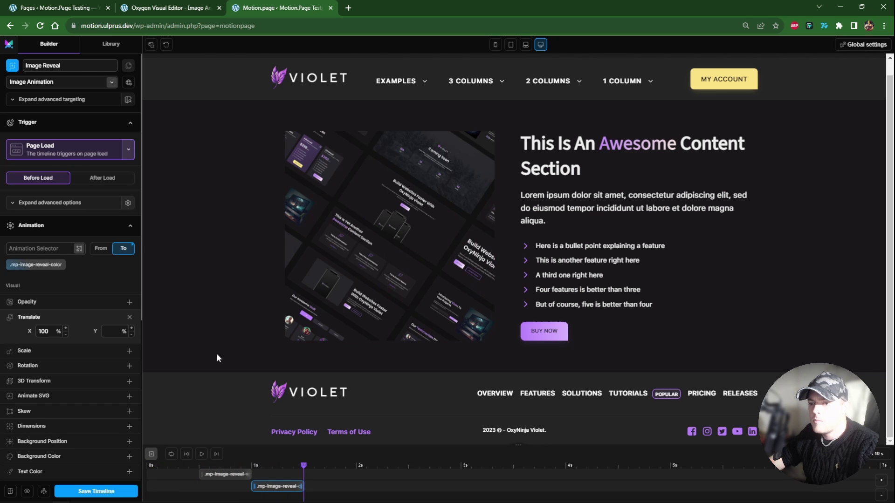
left_click(202, 454)
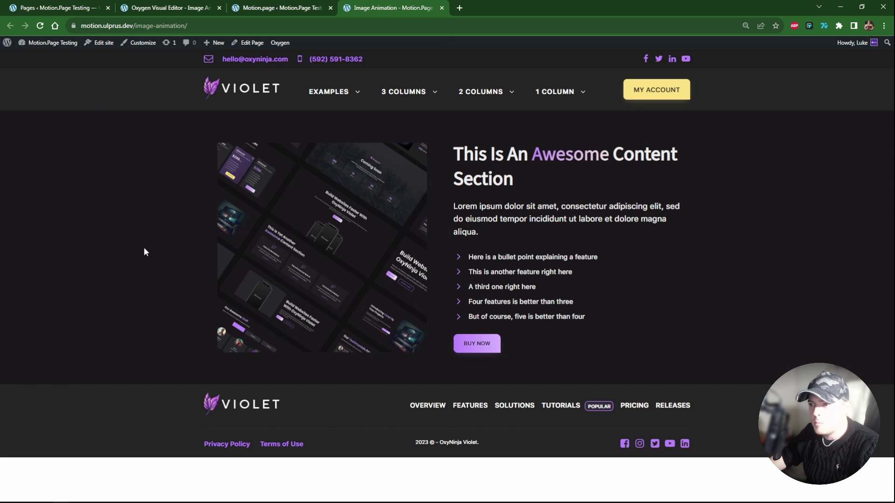
Go from the animation builder back to the Oxygen visual editor for the Image Animation page
left_click(280, 8)
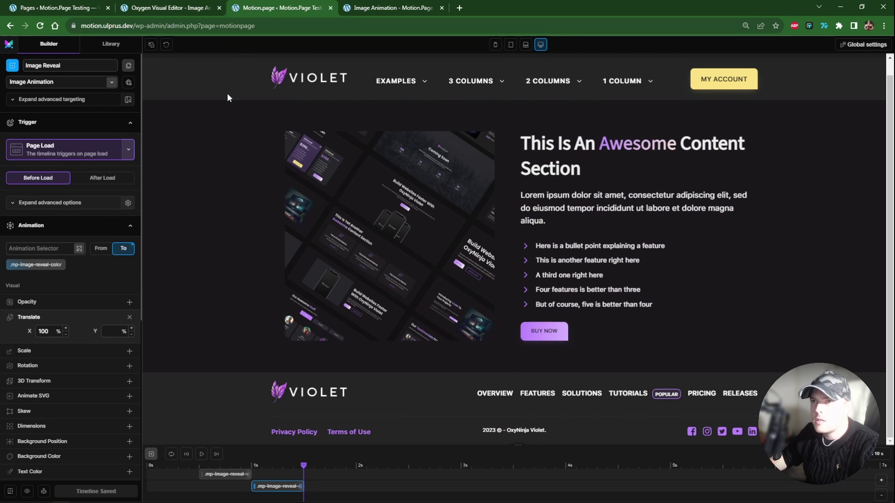
left_click(141, 7)
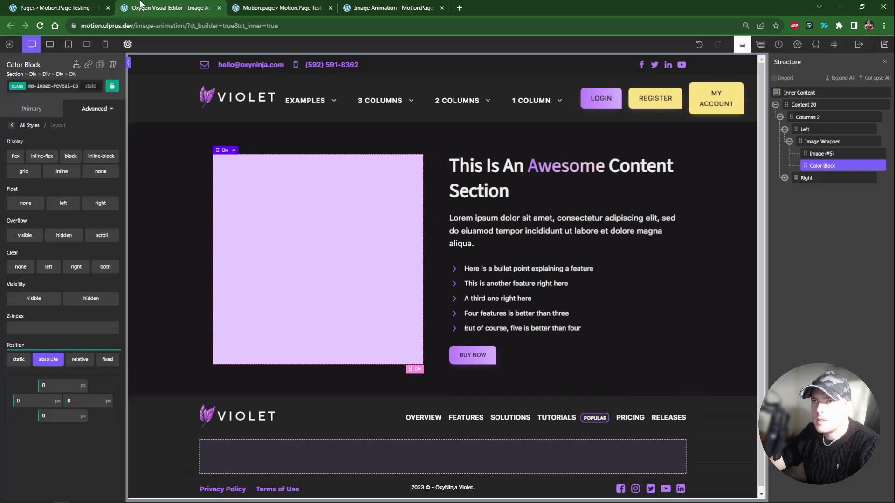
Duplicate the Content 20 section into four copies, save, and check the live page
left_click(789, 142)
key("ctrl+d")
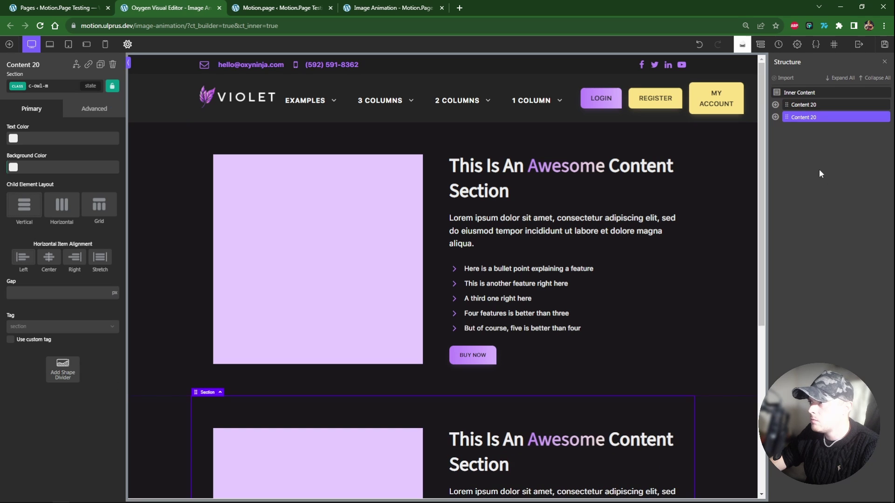
key("ctrl+d")
key("ctrl+d")
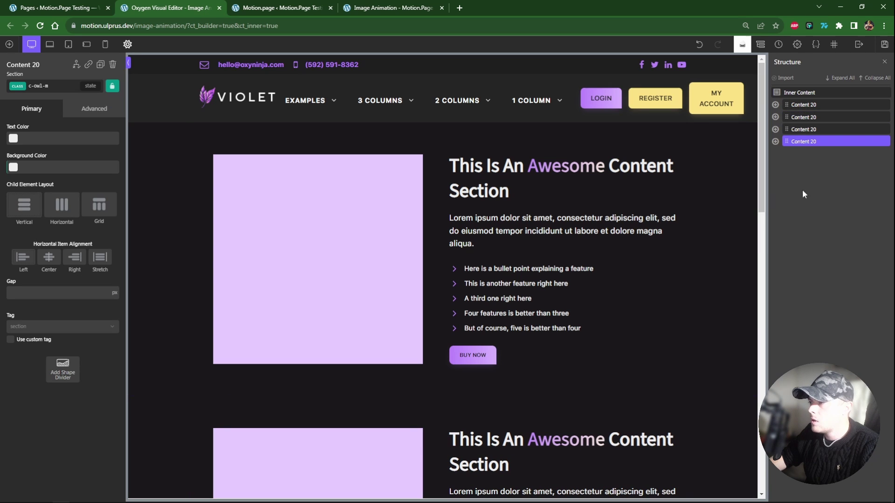
scroll(666, 245, "down", 5)
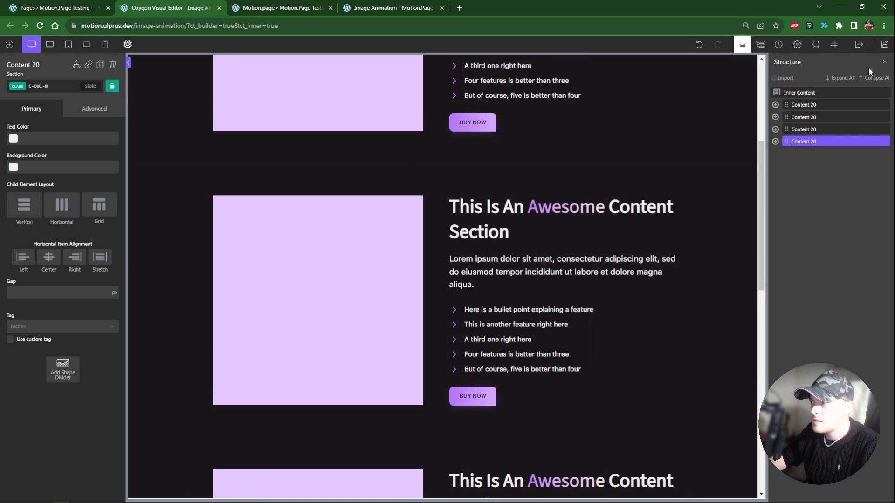
left_click(884, 46)
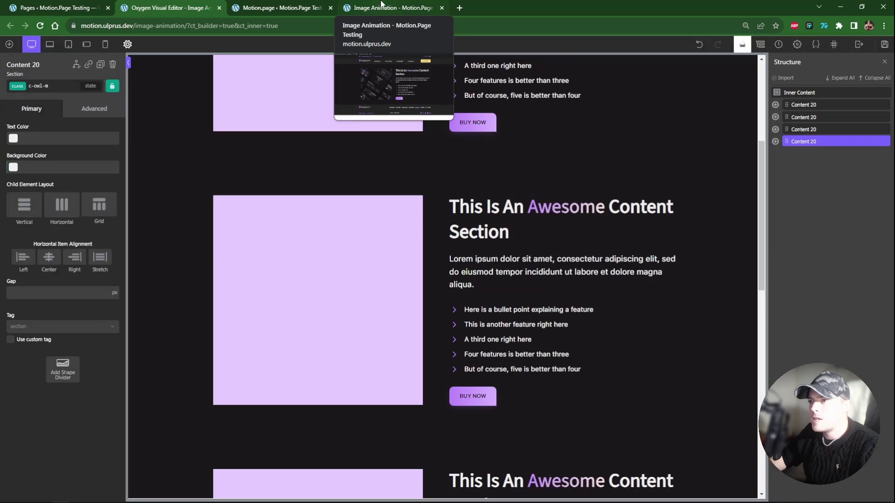
left_click(381, 6)
left_click(298, 7)
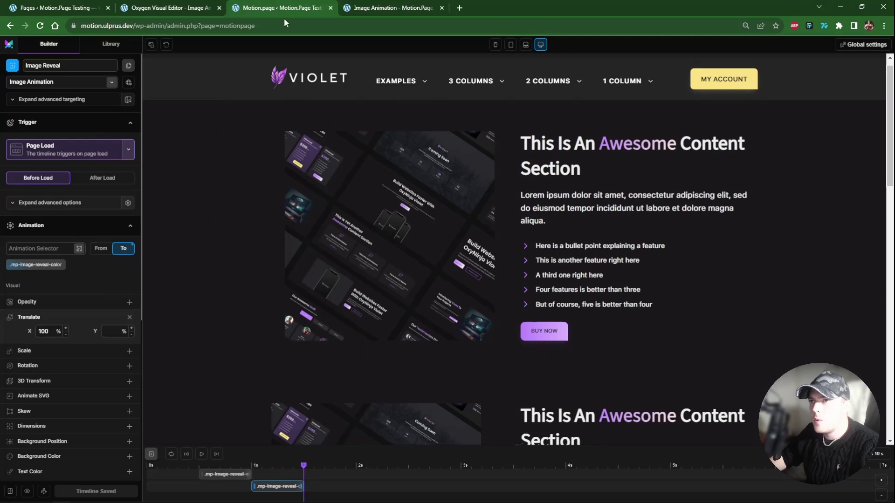
Switch the trigger to ScrollTrigger, firing each section individually without scroll sync
left_click(47, 157)
left_click(40, 186)
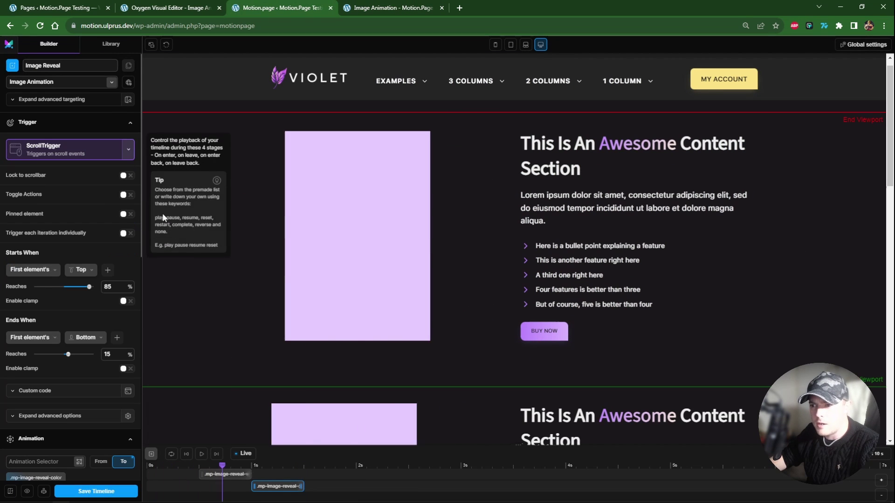
scroll(185, 221, "down", 1)
scroll(186, 222, "up", 2)
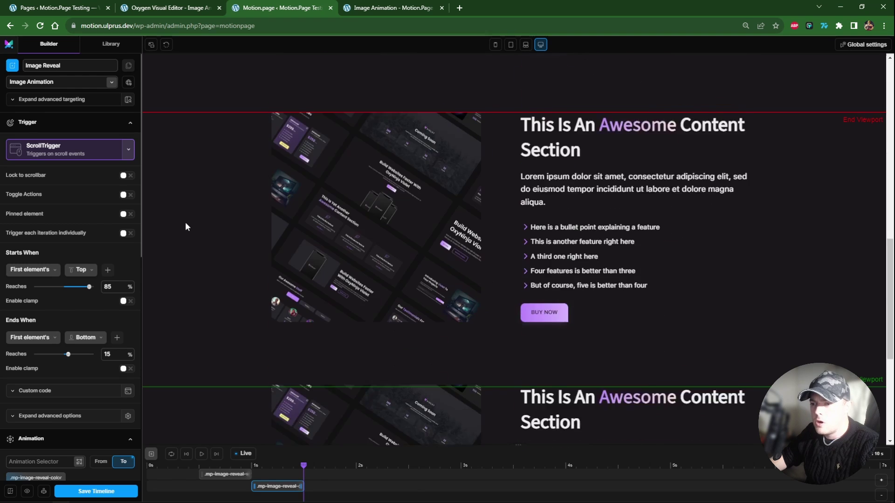
mouse_move(36, 177)
left_click(123, 176)
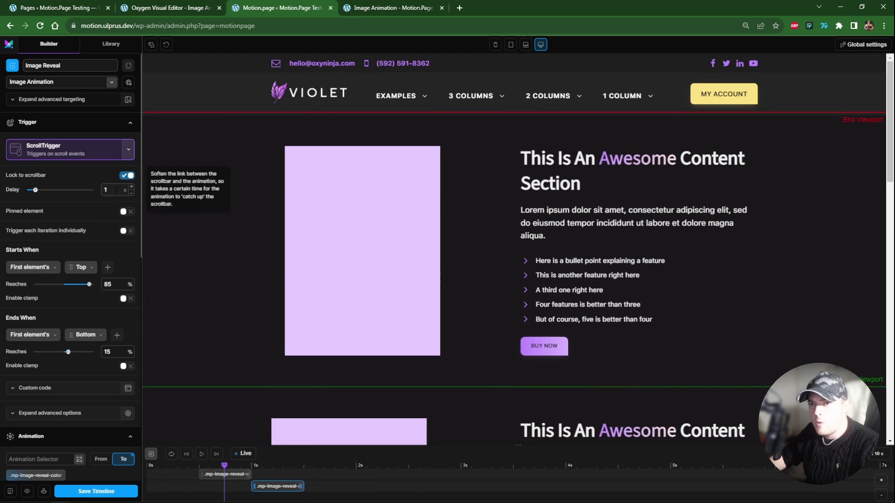
left_click(126, 177)
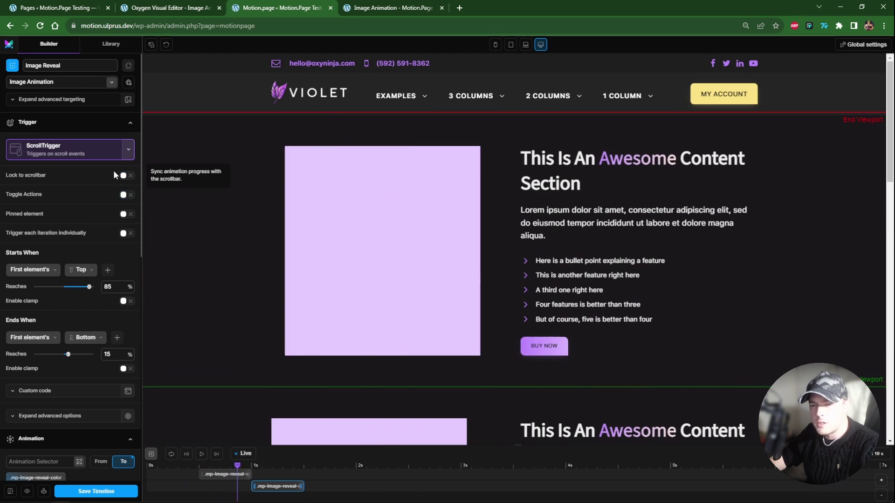
mouse_move(12, 238)
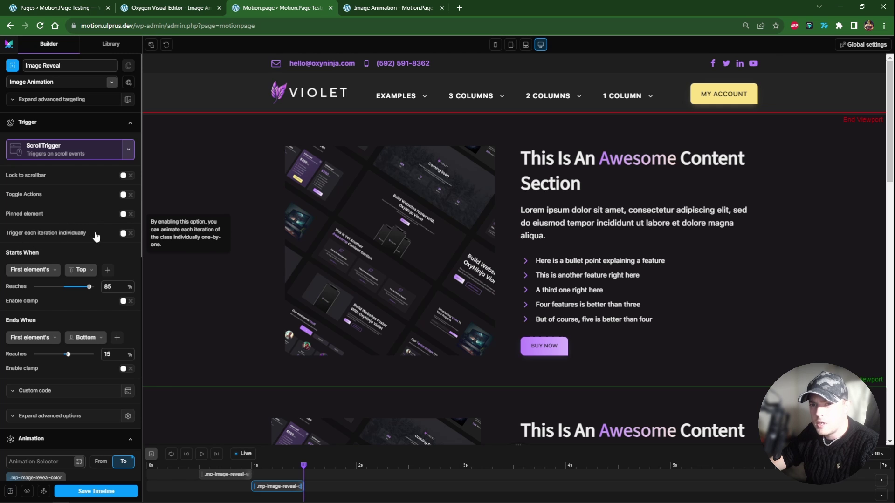
left_click(127, 234)
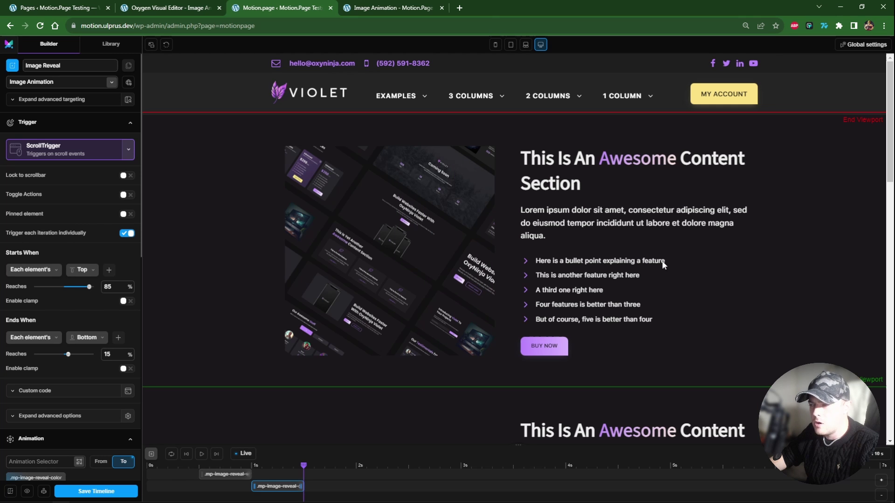
Scroll through the preview to test the per-section reveals, then save the timeline
left_click_drag(888, 135, 890, 372)
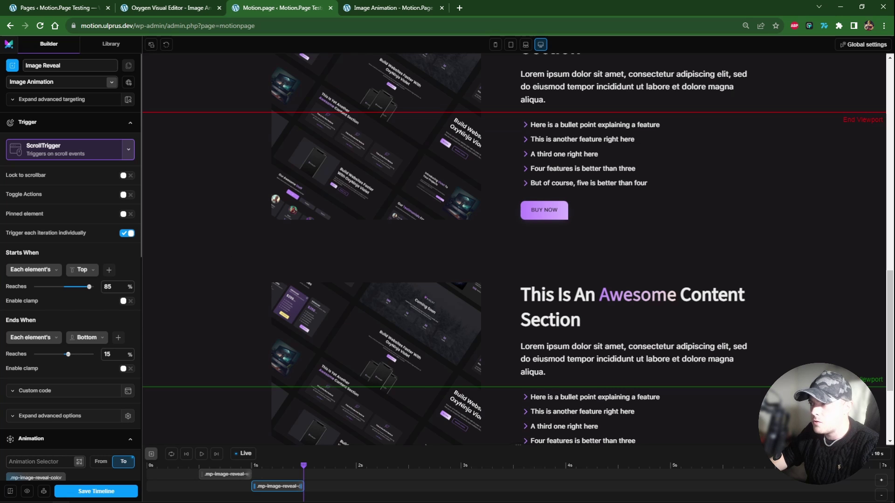
scroll(513, 247, "down", 3)
scroll(852, 71, "up", 20)
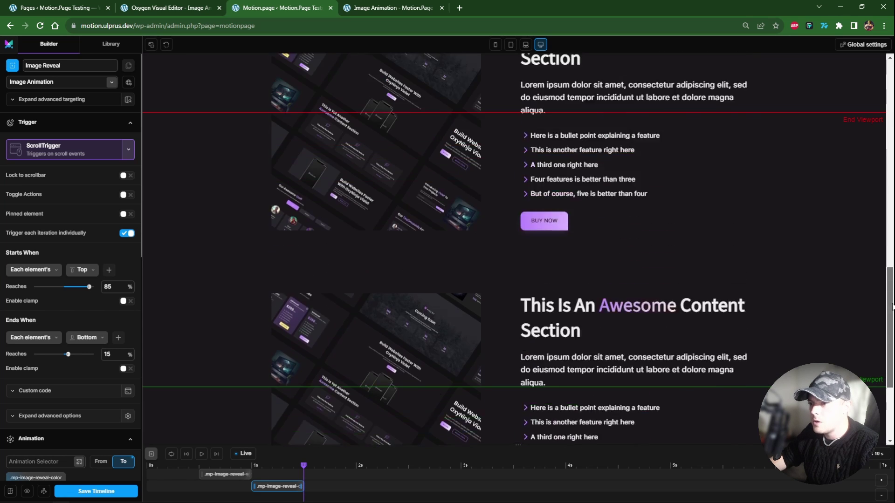
scroll(873, 191, "down", 15)
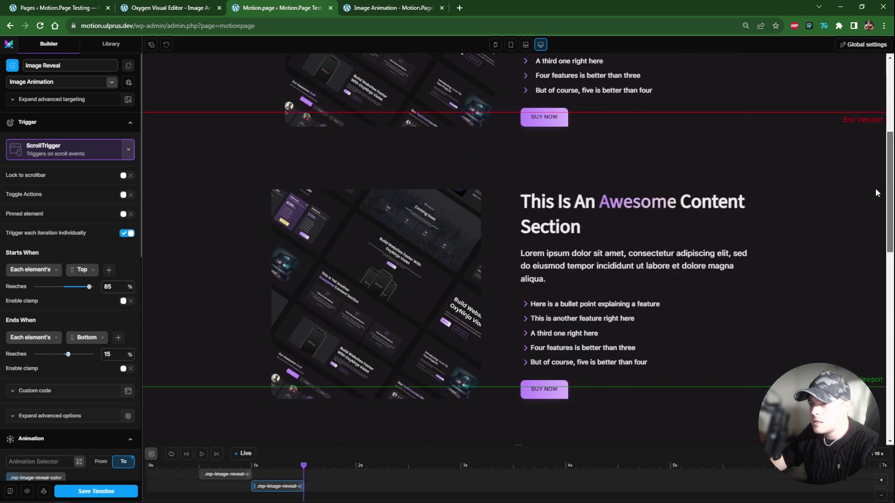
scroll(877, 293, "up", 3)
scroll(878, 292, "down", 3)
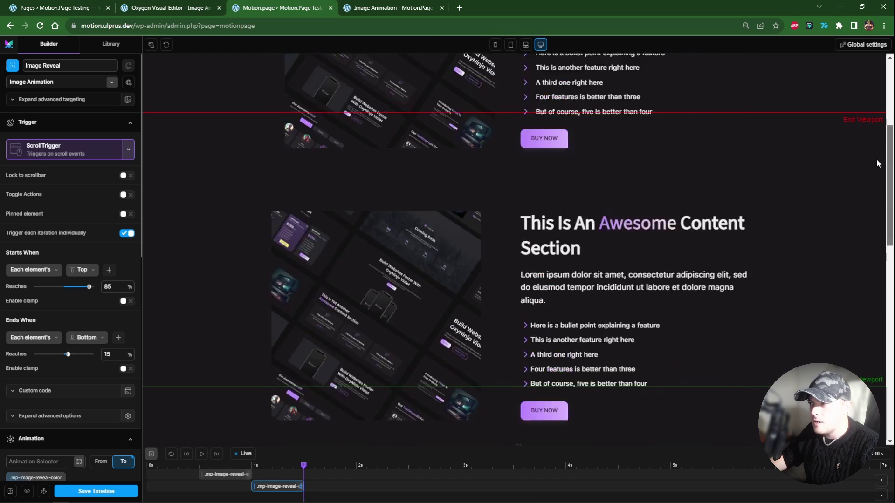
scroll(877, 292, "up", 3)
scroll(878, 292, "down", 3)
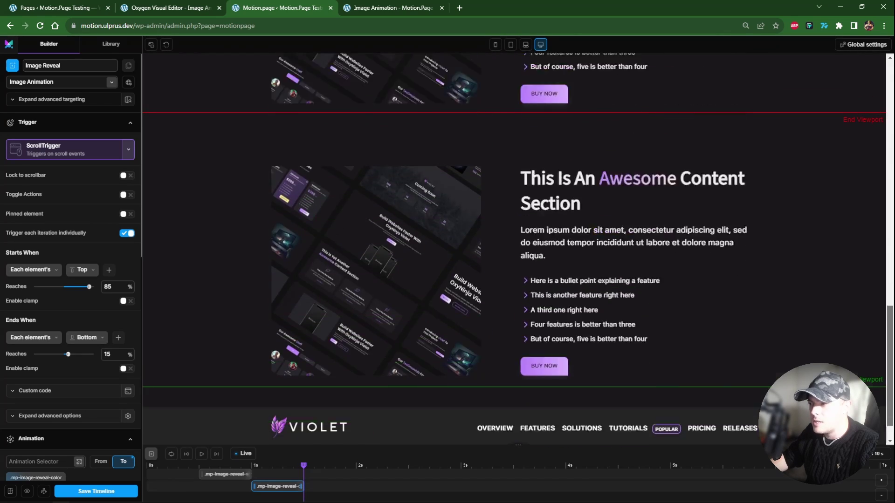
left_click(74, 491)
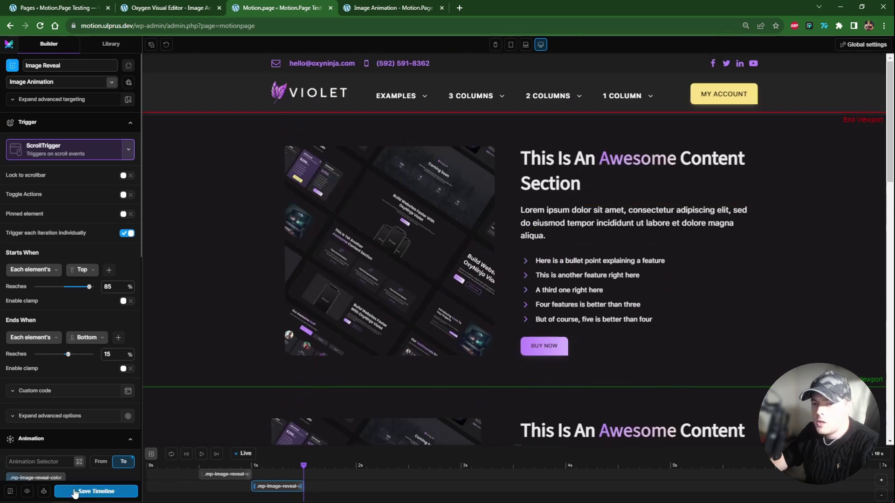
View the live Image Animation page, then return to the Motion.page builder
left_click(391, 7)
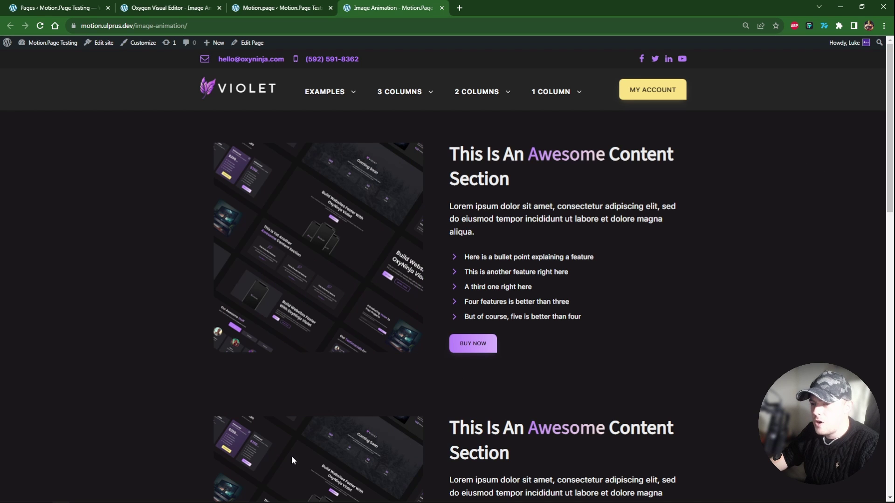
left_click(280, 5)
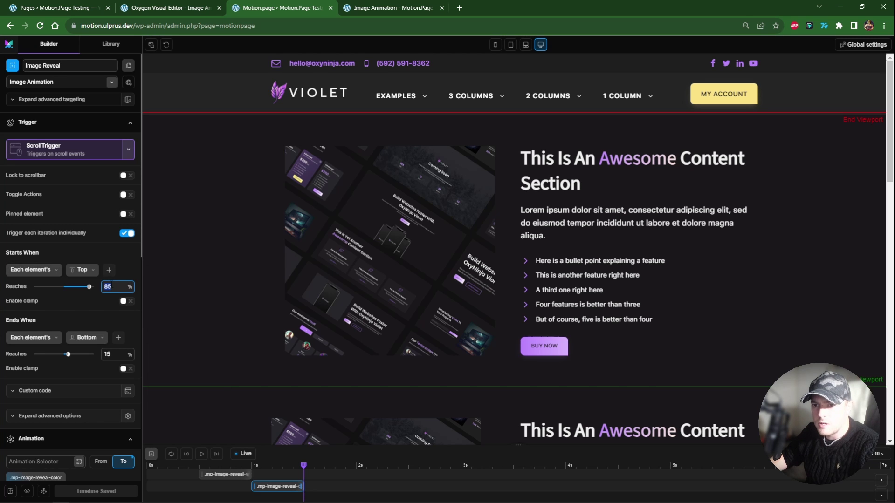
Set the start point to 65%, then reload the live page and scroll through each reveal
type("65")
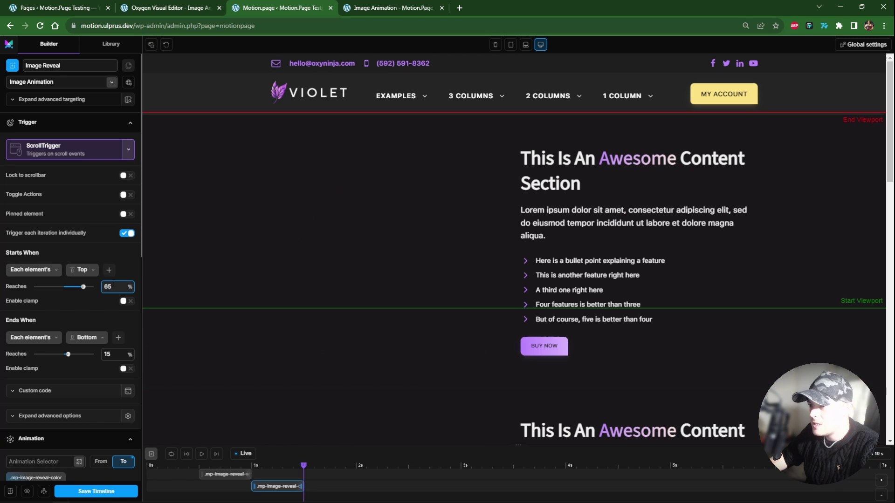
left_click(385, 6)
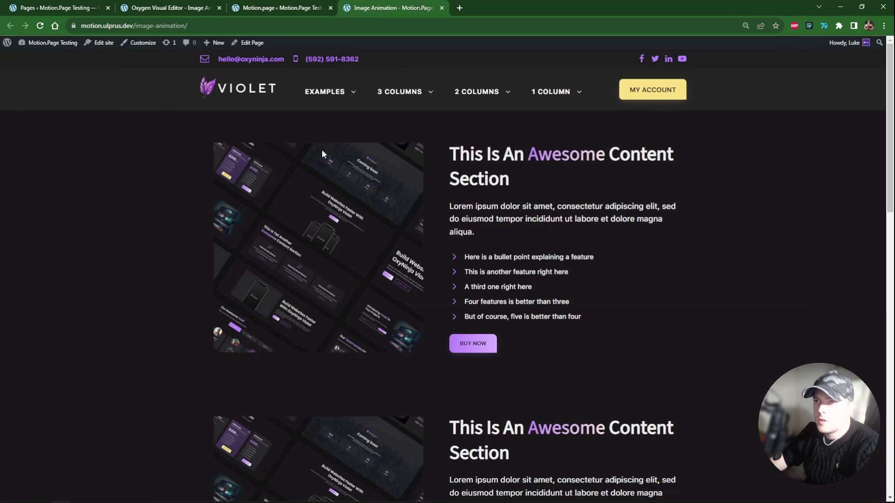
key("F5")
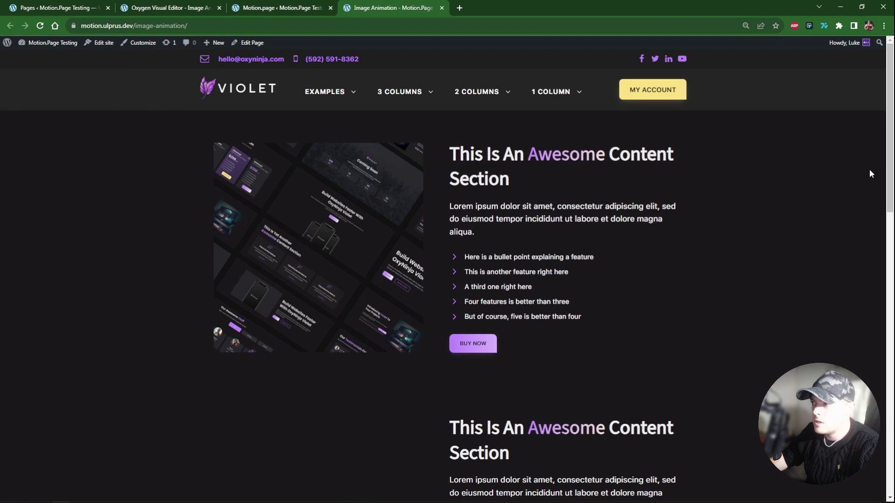
left_click_drag(890, 138, 890, 213)
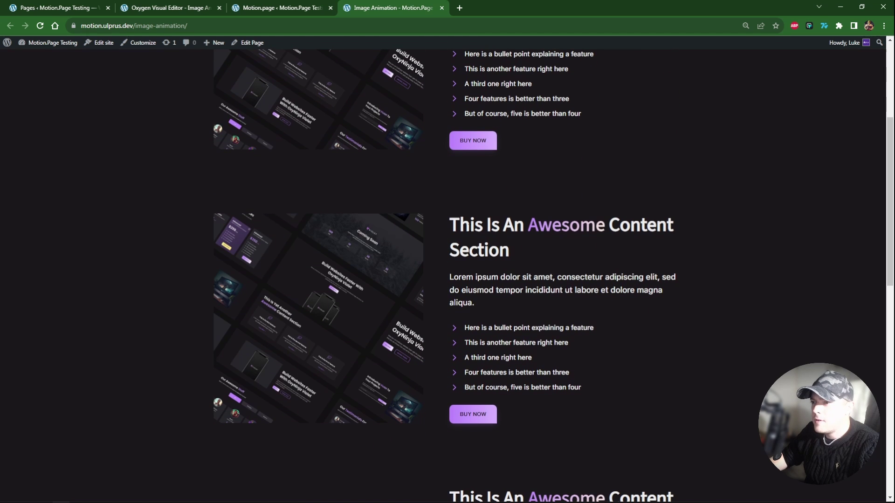
left_click_drag(447, 217, 583, 390)
left_click(508, 317)
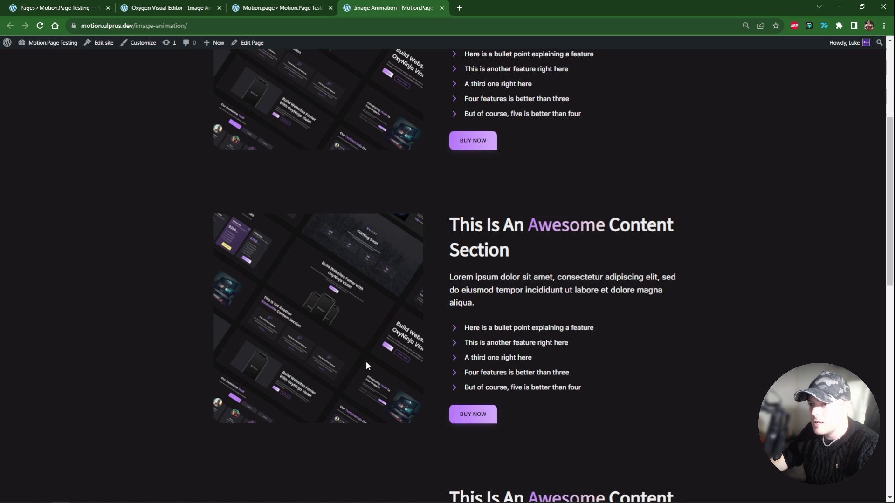
left_click_drag(891, 168, 890, 89)
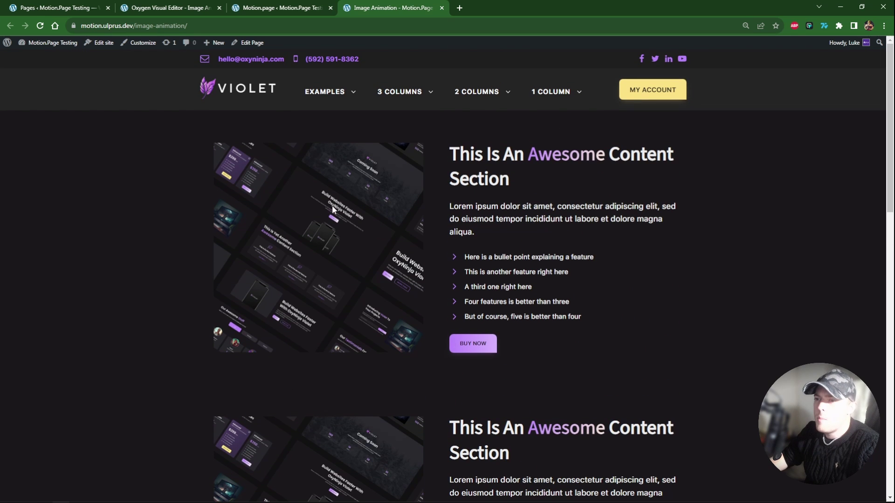